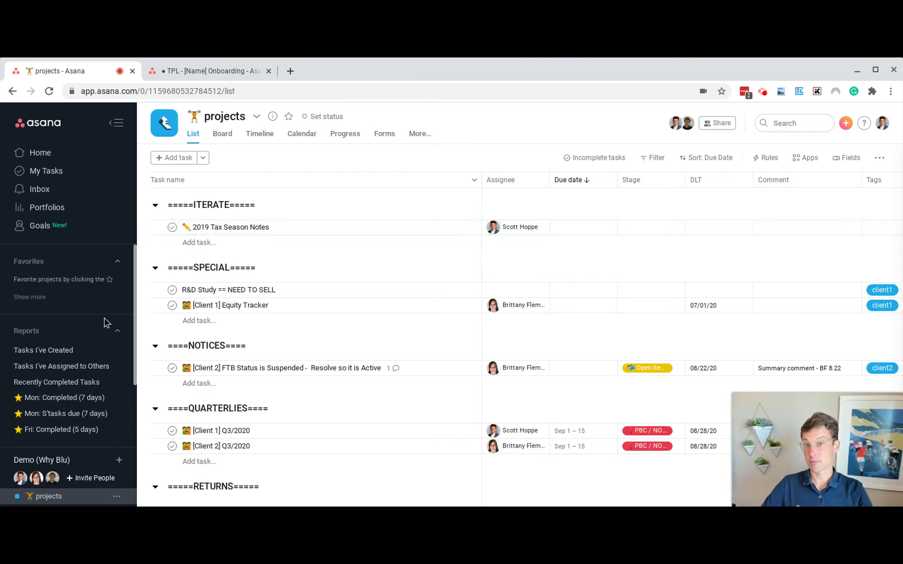
Browse the projects task list and reload it
{"action": "scroll", "coordinate": [74, 357], "scroll_direction": "down", "scroll_amount": 2}
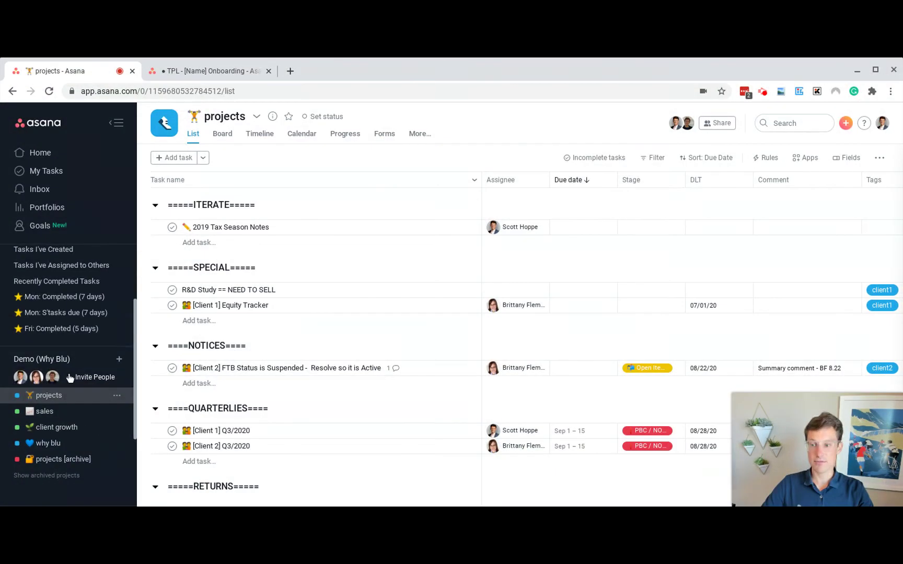
{"action": "scroll", "coordinate": [58, 196], "scroll_direction": "up", "scroll_amount": 2}
{"action": "scroll", "coordinate": [58, 365], "scroll_direction": "down", "scroll_amount": 3}
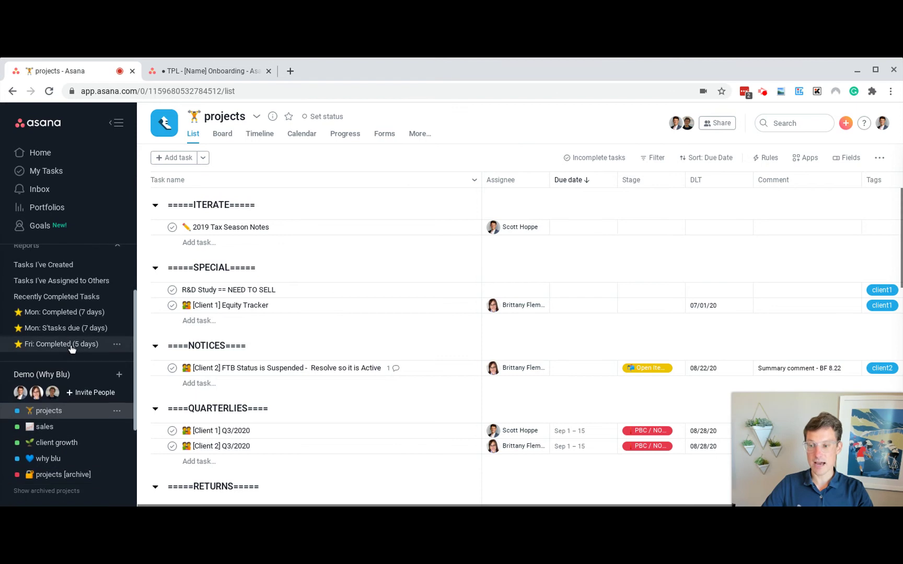
{"action": "mouse_move", "coordinate": [55, 398]}
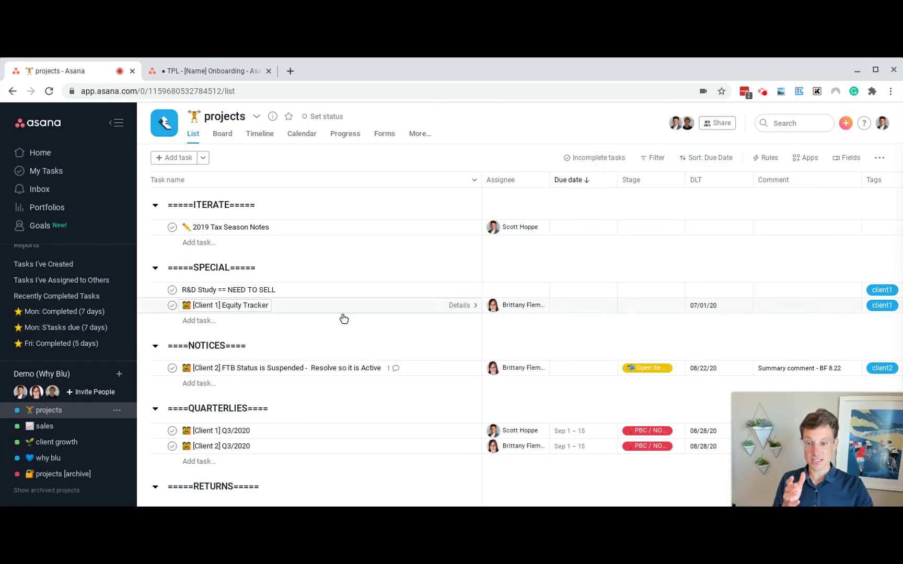
{"action": "scroll", "coordinate": [335, 342], "scroll_direction": "down", "scroll_amount": 9}
{"action": "scroll", "coordinate": [306, 393], "scroll_direction": "down", "scroll_amount": 6}
{"action": "scroll", "coordinate": [261, 341], "scroll_direction": "up", "scroll_amount": 4}
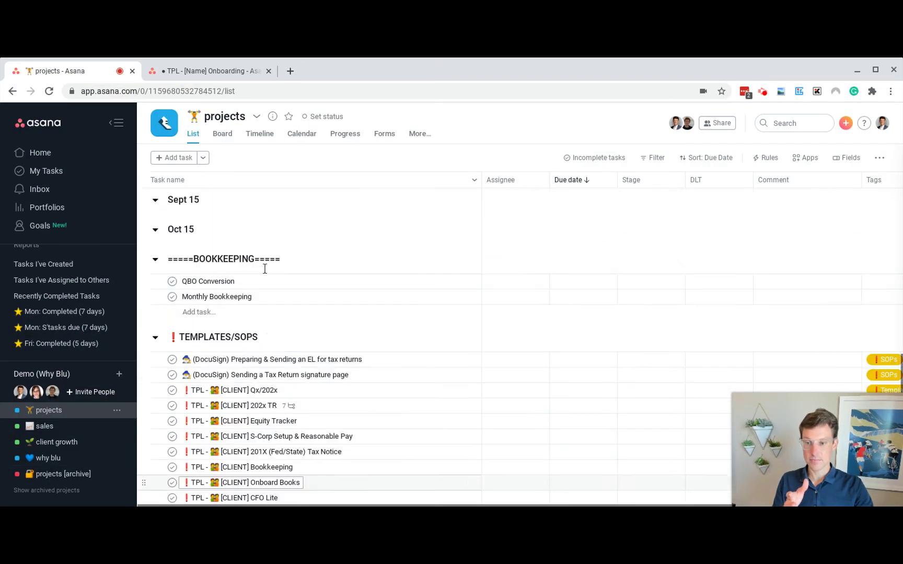
{"action": "scroll", "coordinate": [262, 340], "scroll_direction": "down", "scroll_amount": 1}
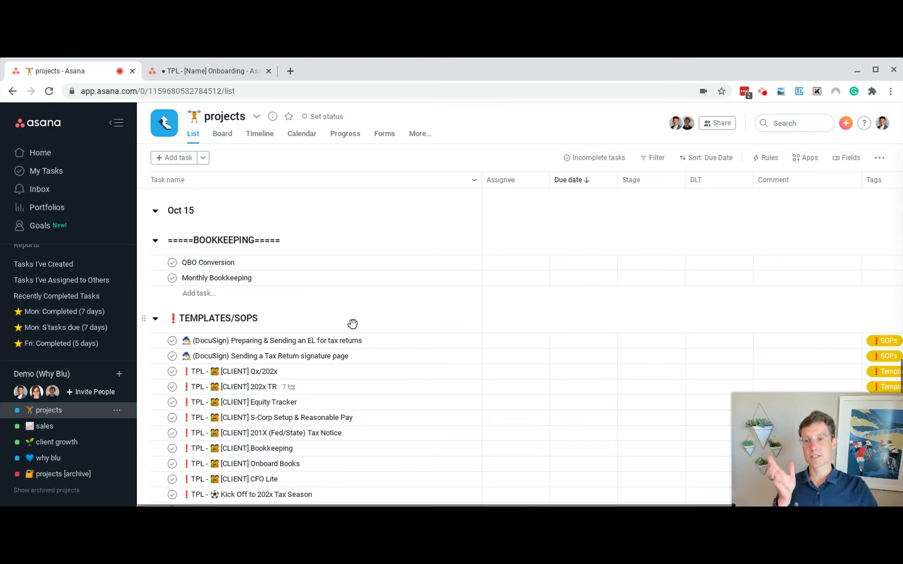
{"action": "scroll", "coordinate": [351, 323], "scroll_direction": "down", "scroll_amount": 10}
{"action": "scroll", "coordinate": [313, 261], "scroll_direction": "up", "scroll_amount": 1}
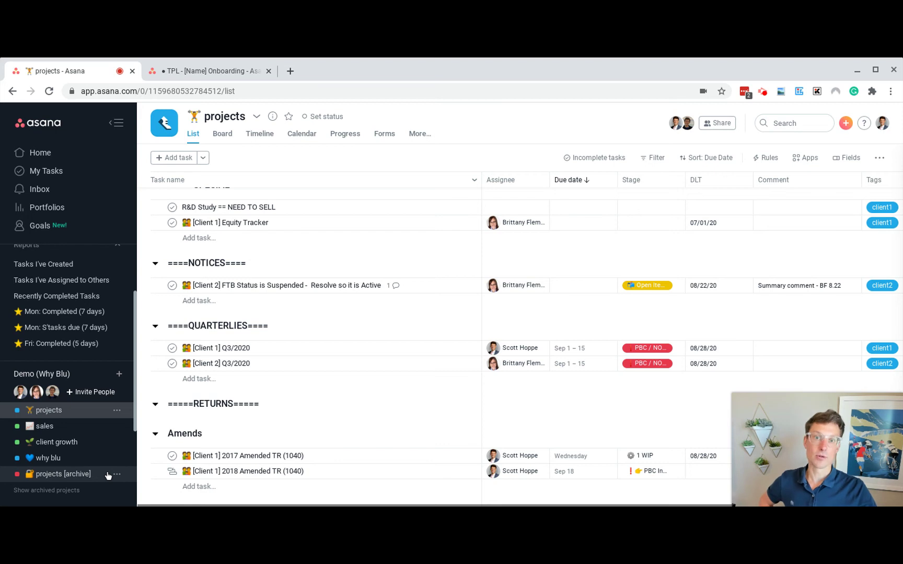
{"action": "left_click", "coordinate": [68, 412]}
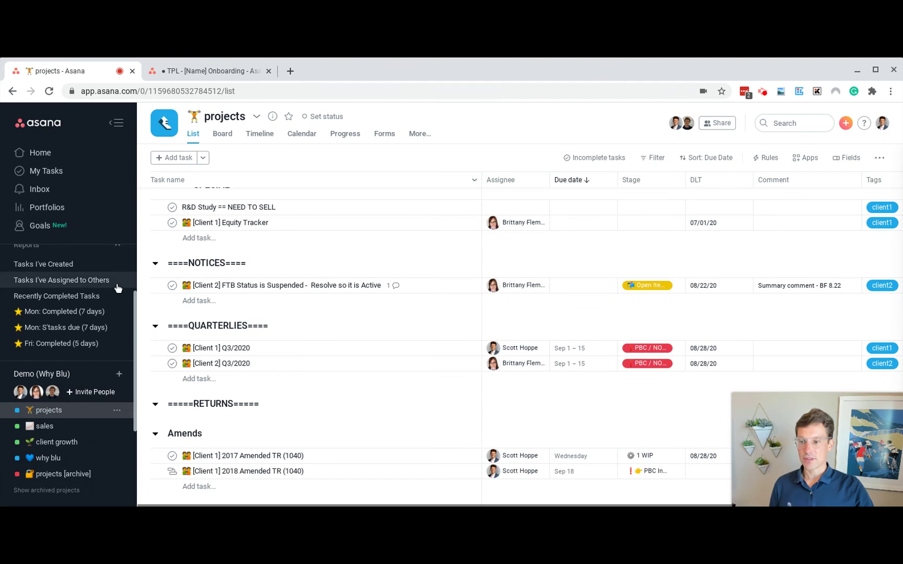
{"action": "scroll", "coordinate": [104, 324], "scroll_direction": "up", "scroll_amount": 3}
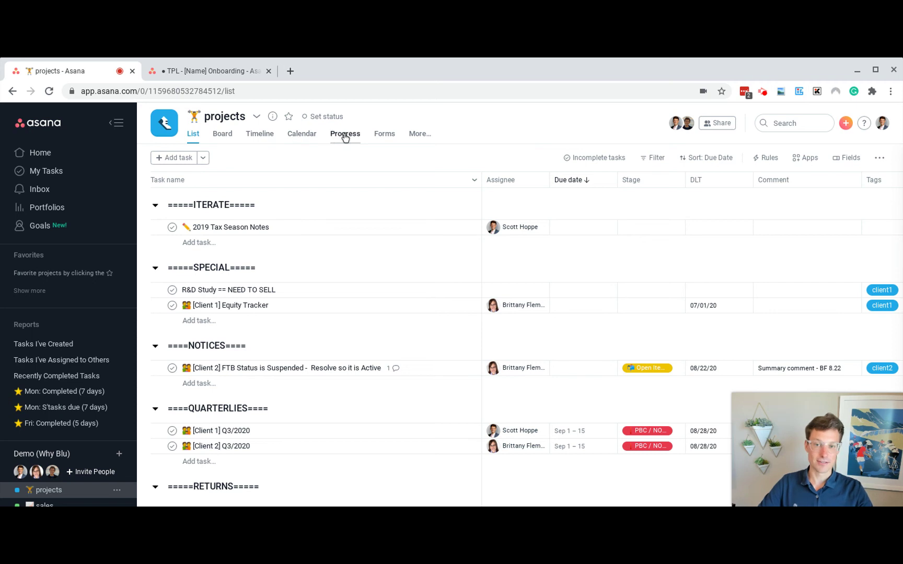
Peek at the extra views list, then collapse and re-expand the ITERATE section
{"action": "left_click", "coordinate": [416, 135]}
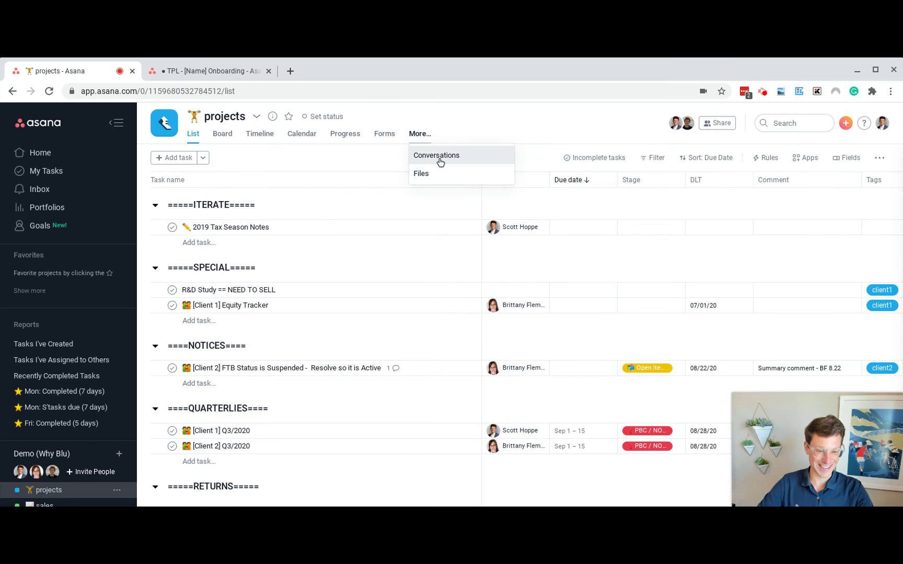
{"action": "left_click", "coordinate": [528, 137]}
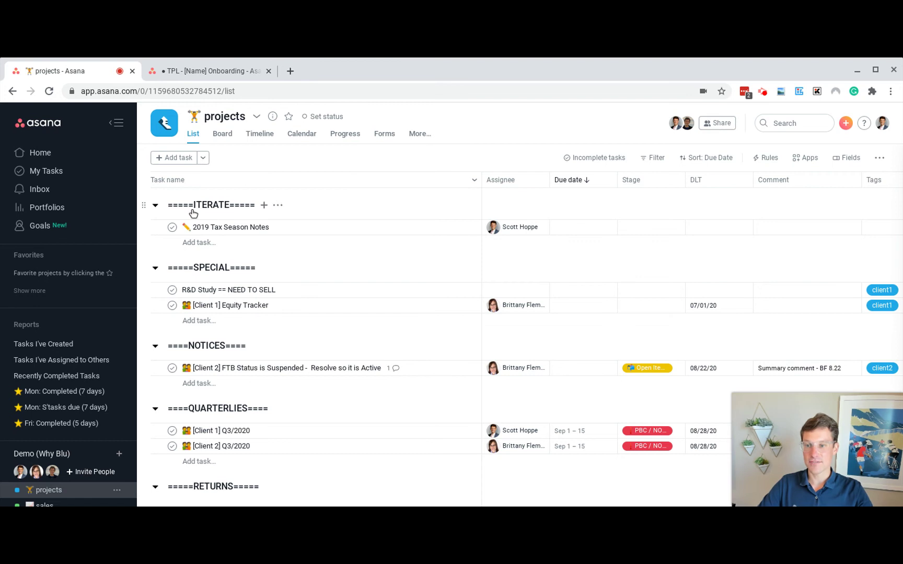
{"action": "left_click", "coordinate": [155, 205]}
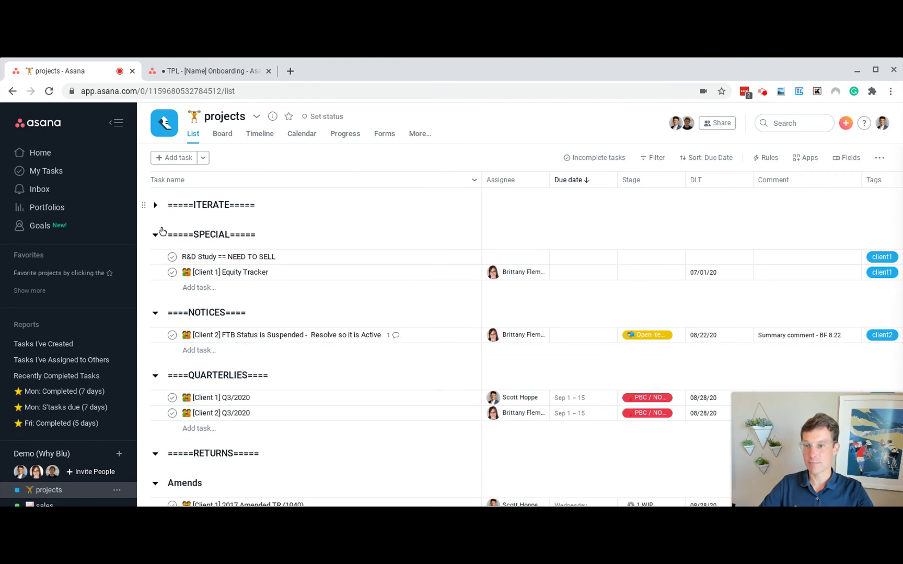
{"action": "scroll", "coordinate": [193, 329], "scroll_direction": "down", "scroll_amount": 1}
{"action": "scroll", "coordinate": [197, 337], "scroll_direction": "down", "scroll_amount": 3}
{"action": "scroll", "coordinate": [193, 395], "scroll_direction": "down", "scroll_amount": 5}
{"action": "scroll", "coordinate": [217, 362], "scroll_direction": "down", "scroll_amount": 1}
{"action": "scroll", "coordinate": [252, 310], "scroll_direction": "up", "scroll_amount": 9}
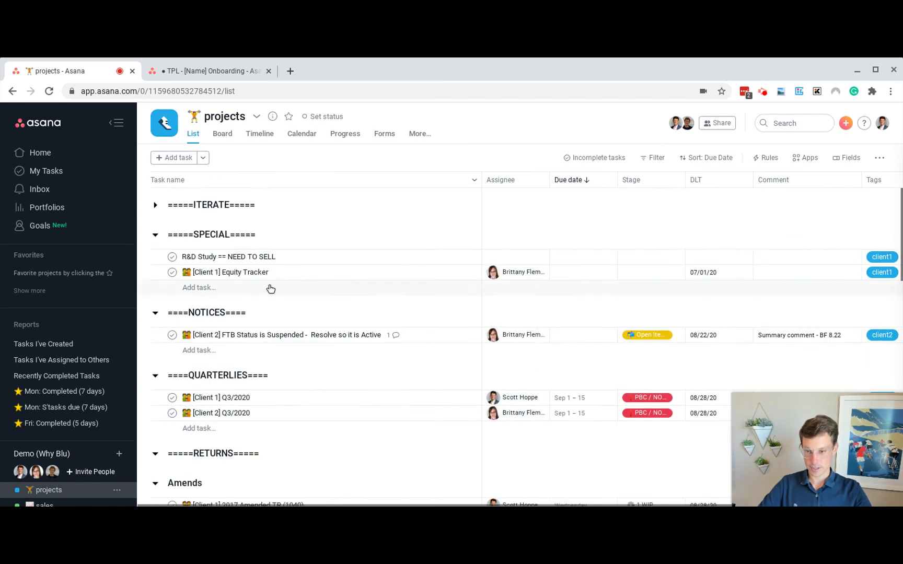
{"action": "left_click", "coordinate": [156, 200]}
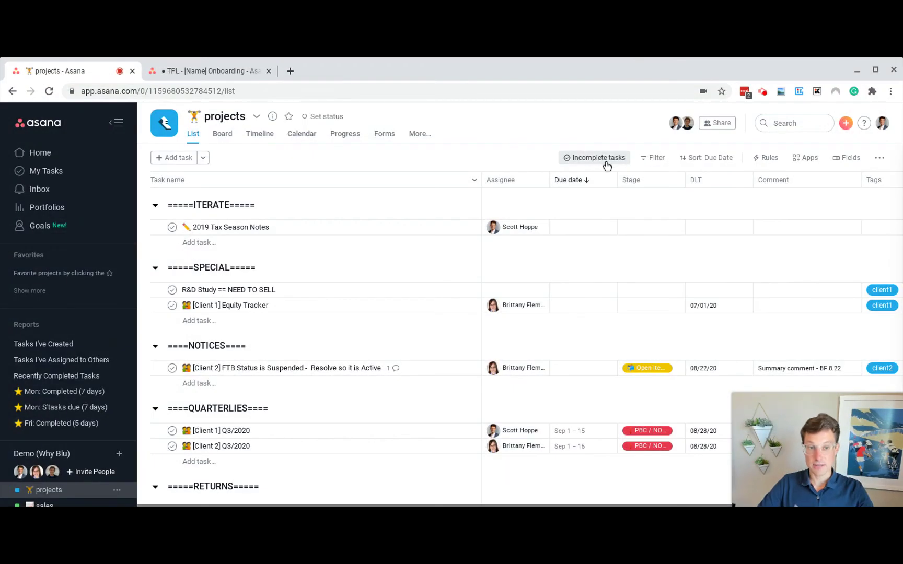
Check the Sort: Due Date options unchanged, then show the project's automation rules
{"action": "left_click", "coordinate": [707, 162]}
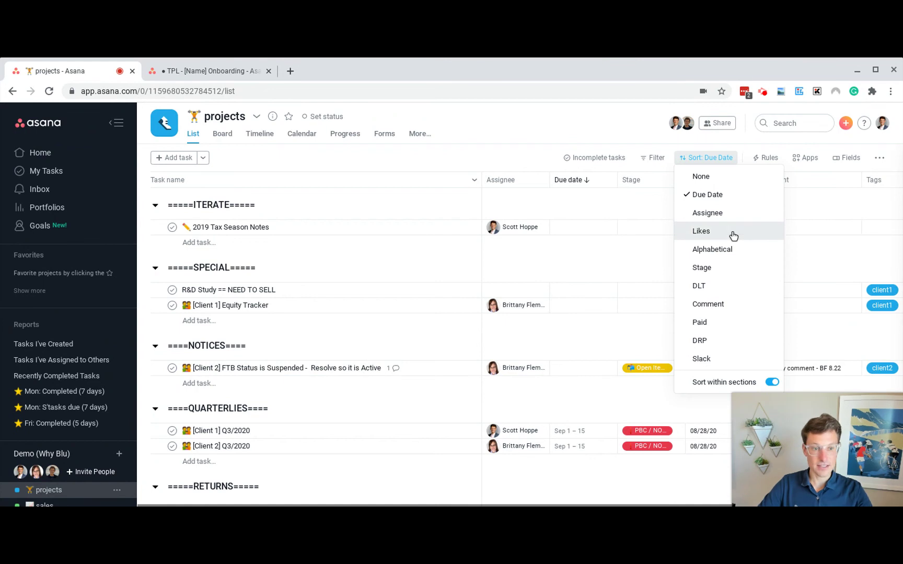
{"action": "left_click", "coordinate": [716, 154]}
{"action": "left_click", "coordinate": [758, 158]}
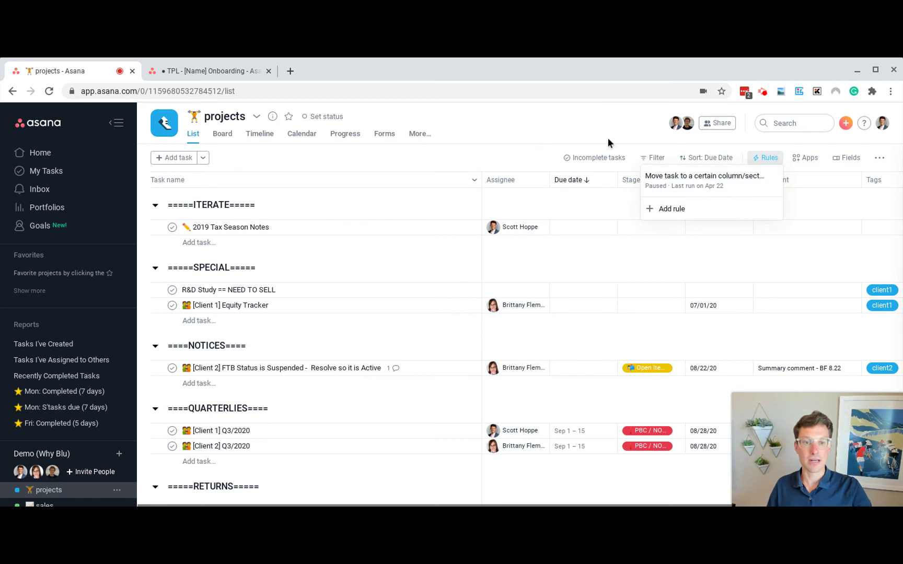
Dismiss the Rules dropdown to reveal the ITERATE, SPECIAL, NOTICES and QUARTERLIES sections
{"action": "left_click", "coordinate": [764, 158]}
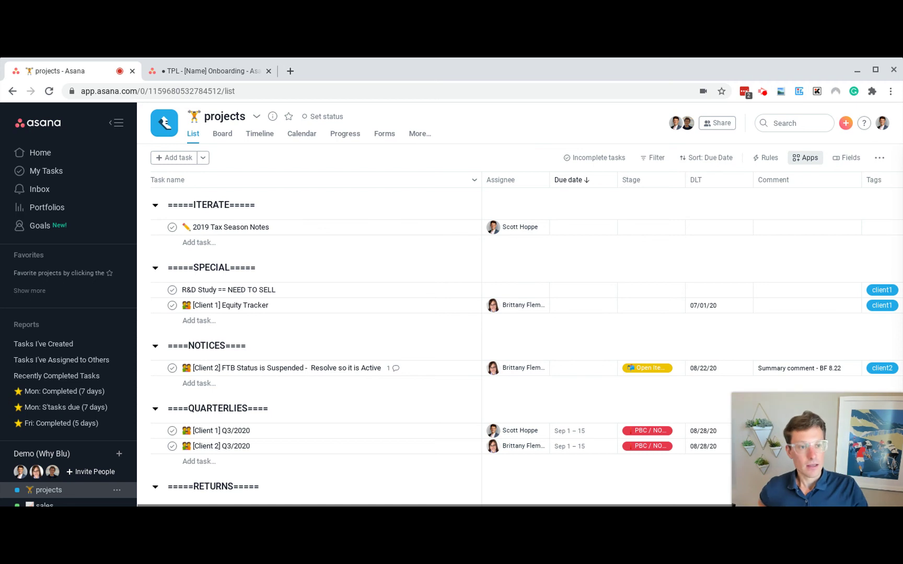
{"action": "left_click", "coordinate": [847, 157]}
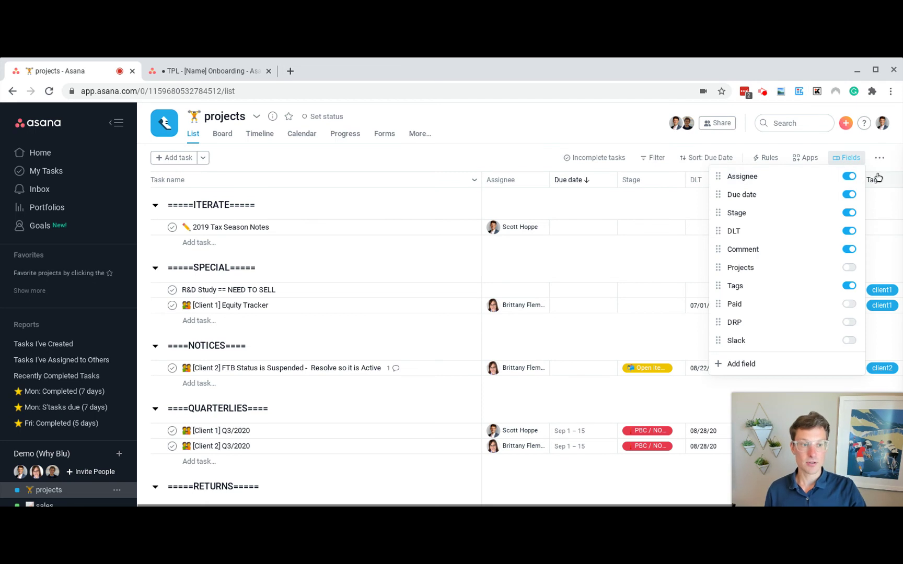
{"action": "left_click", "coordinate": [850, 178]}
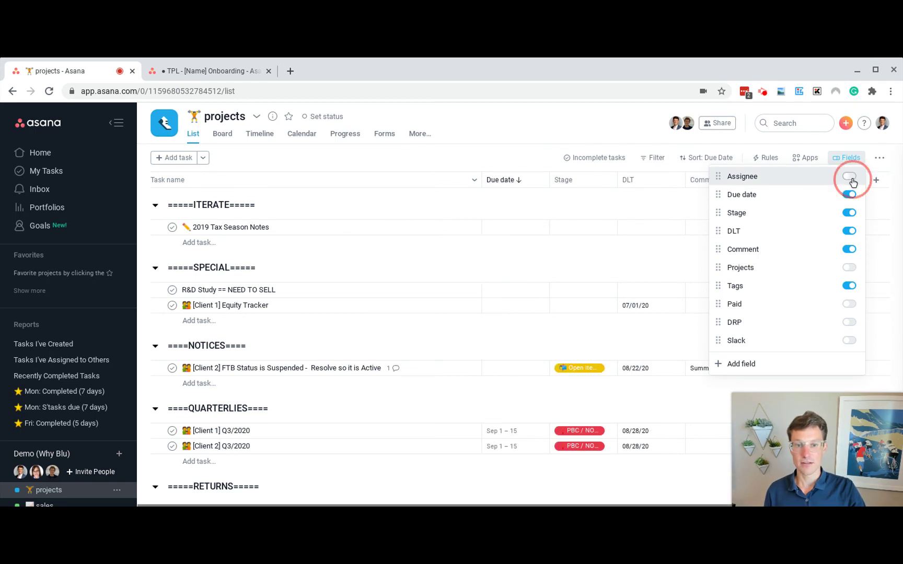
{"action": "left_click", "coordinate": [850, 178]}
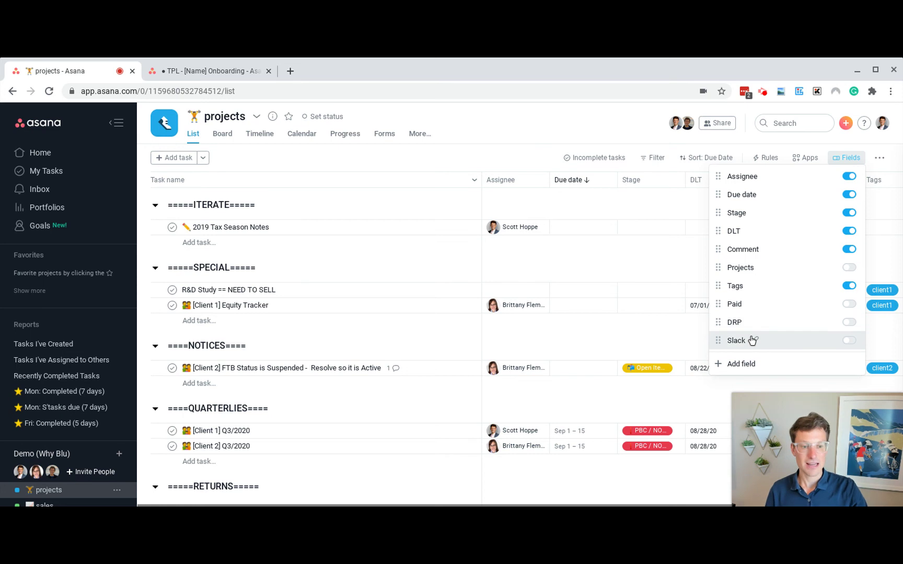
{"action": "left_click", "coordinate": [691, 200]}
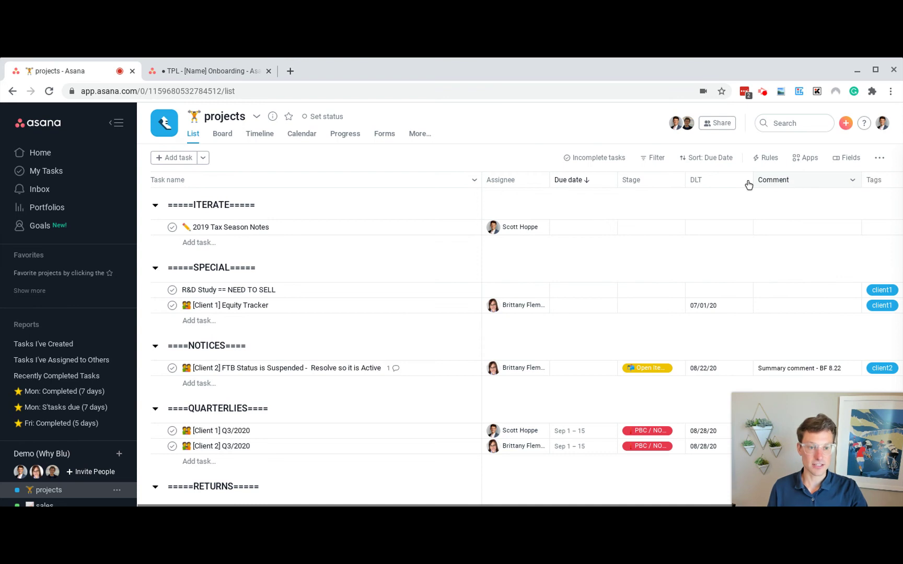
{"action": "left_click", "coordinate": [659, 228]}
{"action": "left_click", "coordinate": [660, 229]}
{"action": "left_click", "coordinate": [661, 229]}
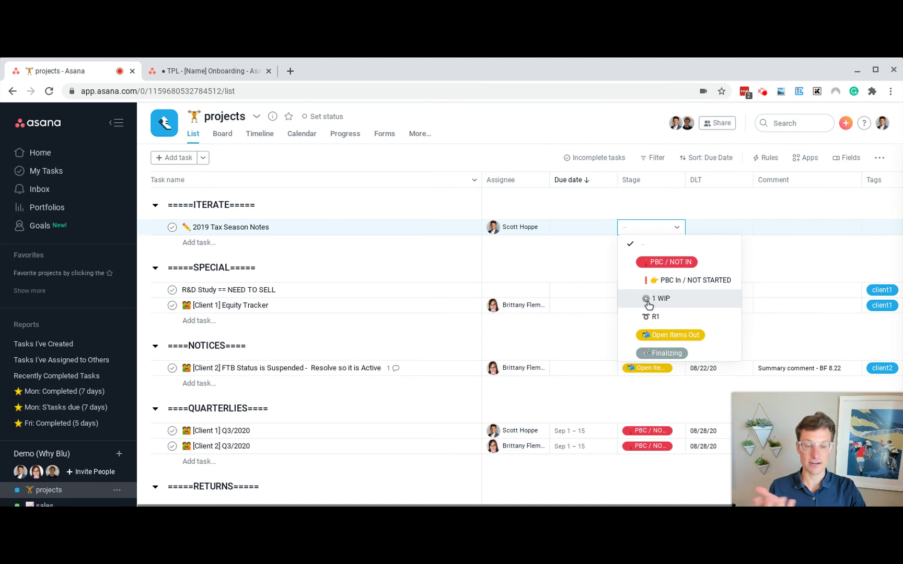
{"action": "left_click", "coordinate": [648, 302]}
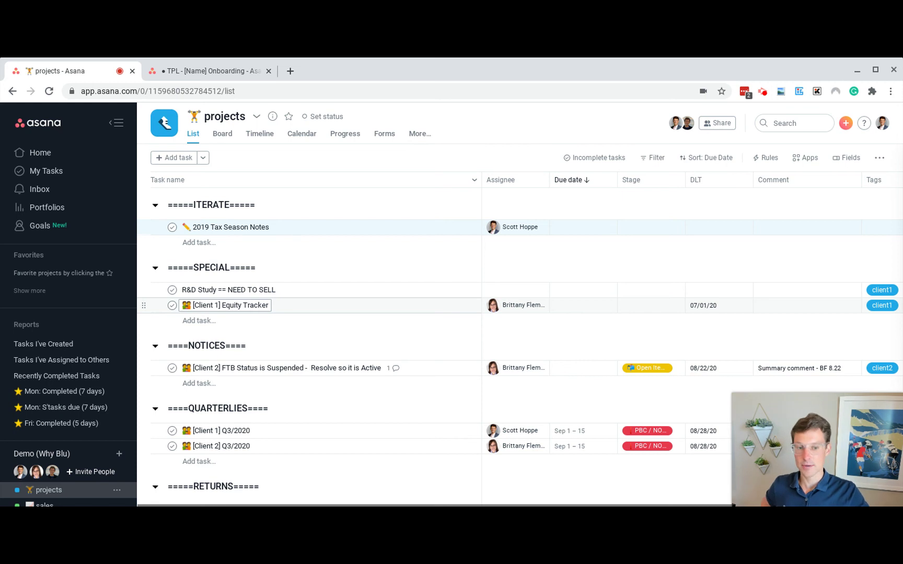
{"action": "key", "text": "Escape"}
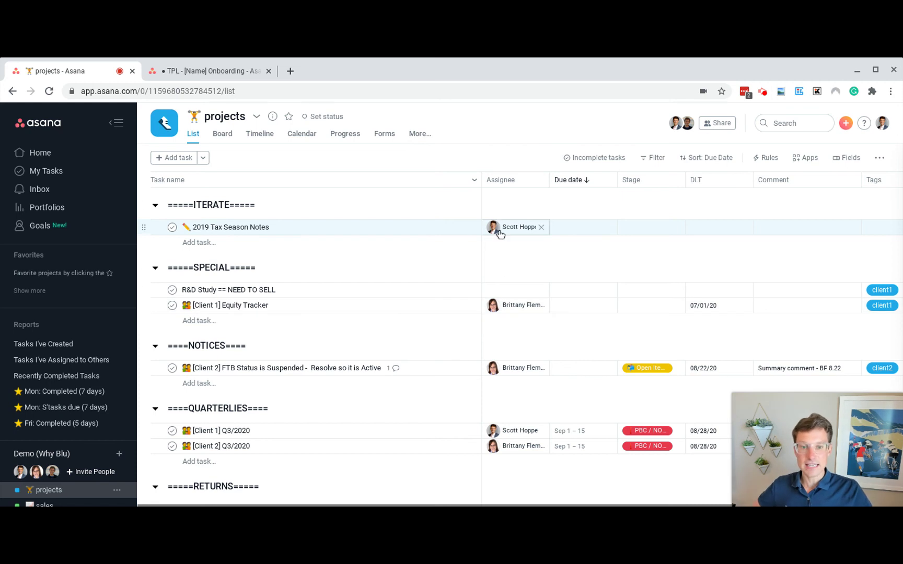
{"action": "mouse_move", "coordinate": [500, 308]}
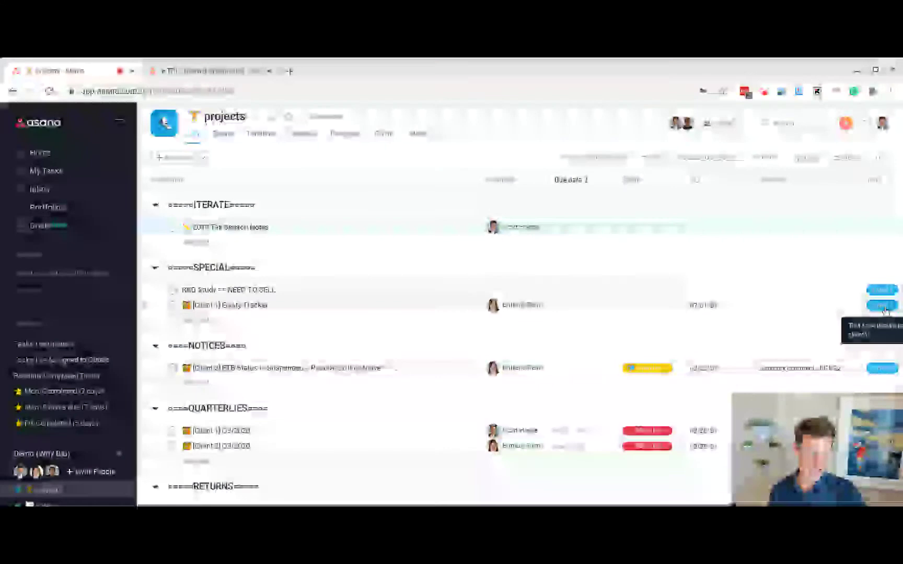
Scroll to the Amends section and check the 2017 Amended TR (1040) stage options
{"action": "scroll", "coordinate": [614, 250], "scroll_direction": "down", "scroll_amount": 1}
{"action": "scroll", "coordinate": [574, 250], "scroll_direction": "down", "scroll_amount": 3}
{"action": "scroll", "coordinate": [549, 234], "scroll_direction": "up", "scroll_amount": 1}
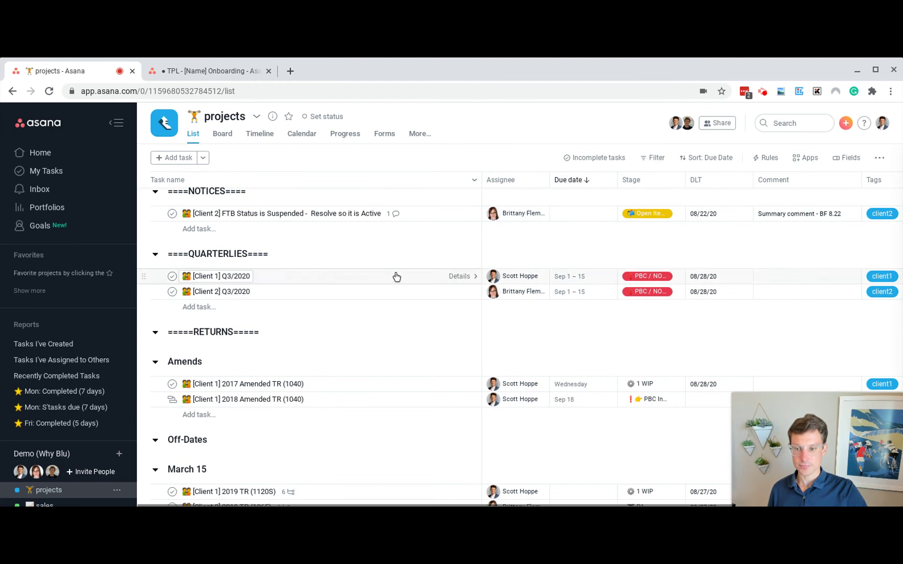
{"action": "scroll", "coordinate": [487, 311], "scroll_direction": "down", "scroll_amount": 1}
{"action": "scroll", "coordinate": [519, 303], "scroll_direction": "down", "scroll_amount": 2}
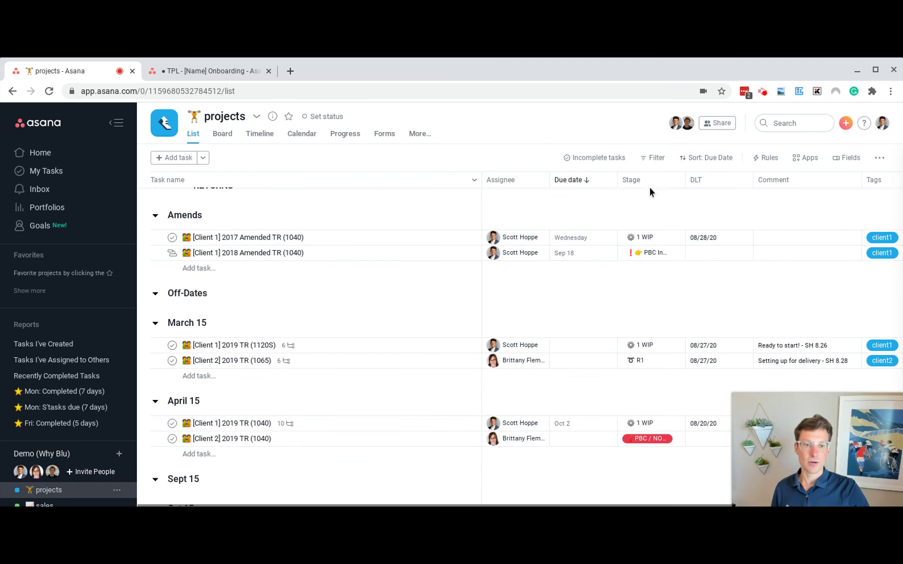
{"action": "left_click", "coordinate": [643, 238]}
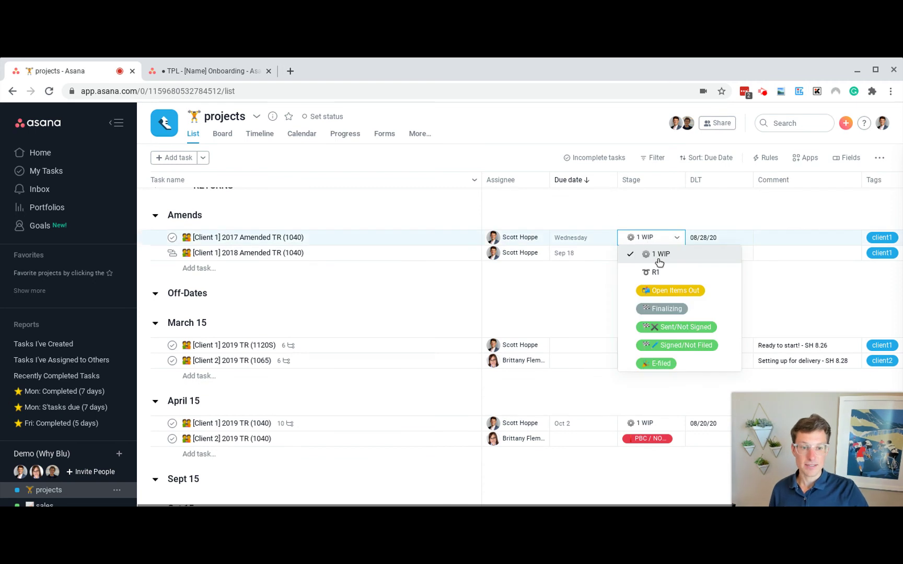
{"action": "left_click", "coordinate": [571, 293]}
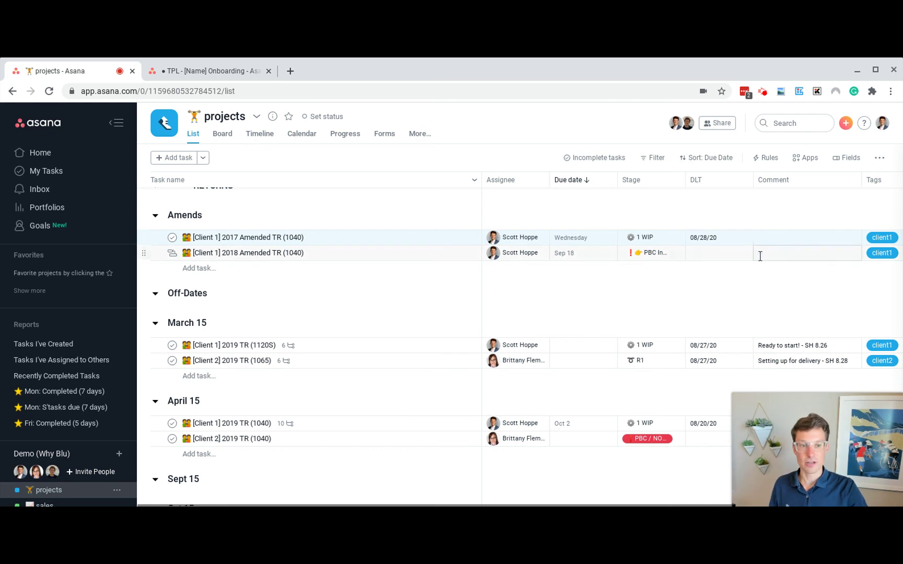
Add the missing period to the 1120S task's comment so it ends 'SH 8.26'
{"action": "left_click", "coordinate": [787, 240]}
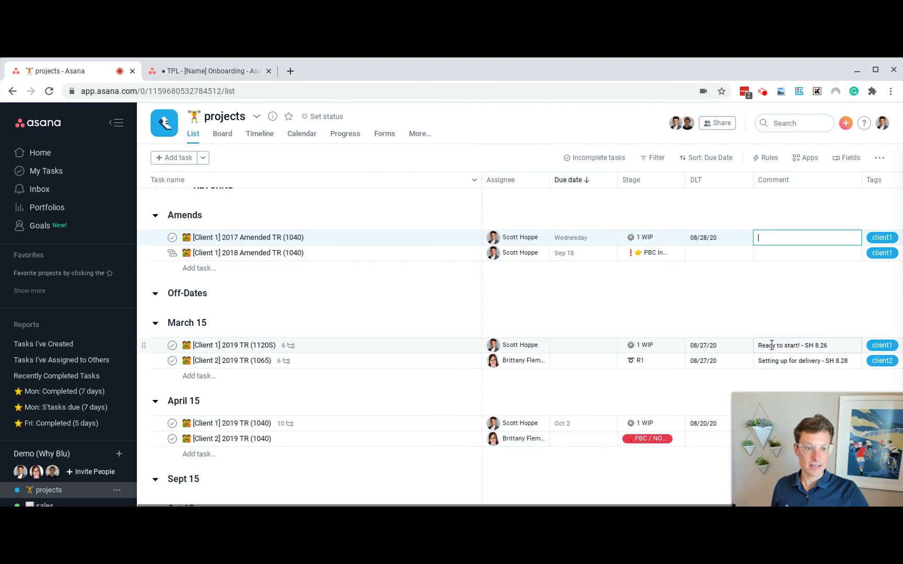
{"action": "left_click", "coordinate": [817, 347]}
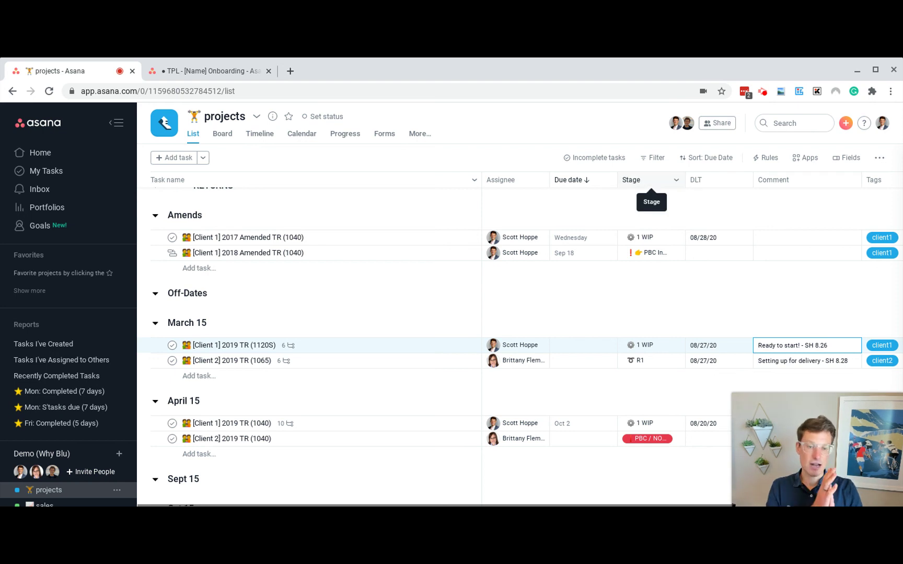
{"action": "type", "text": "."}
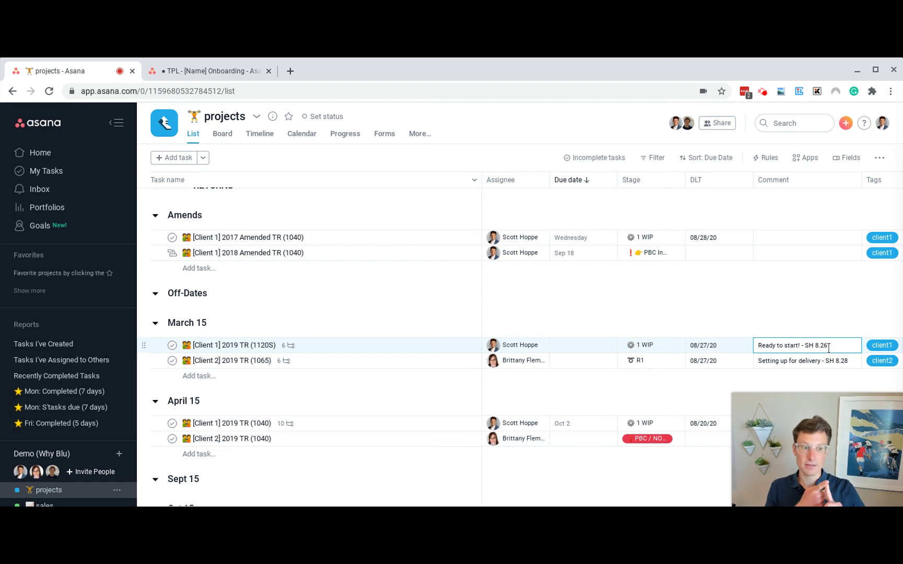
{"action": "left_click_drag", "start_coordinate": [828, 346], "coordinate": [806, 345]}
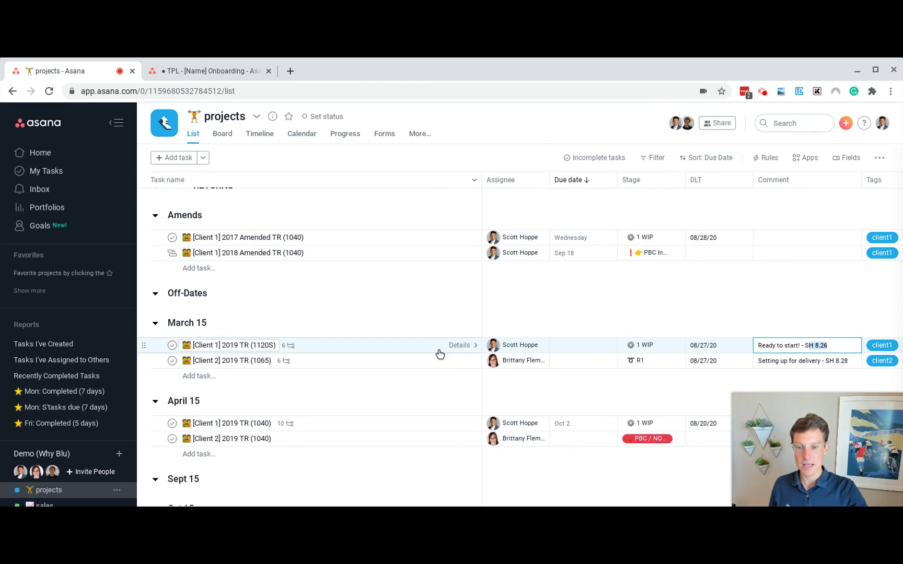
Open the [Client 1] 2019 TR (1120S) task and set its Paid field to 'x'
{"action": "left_click", "coordinate": [455, 346]}
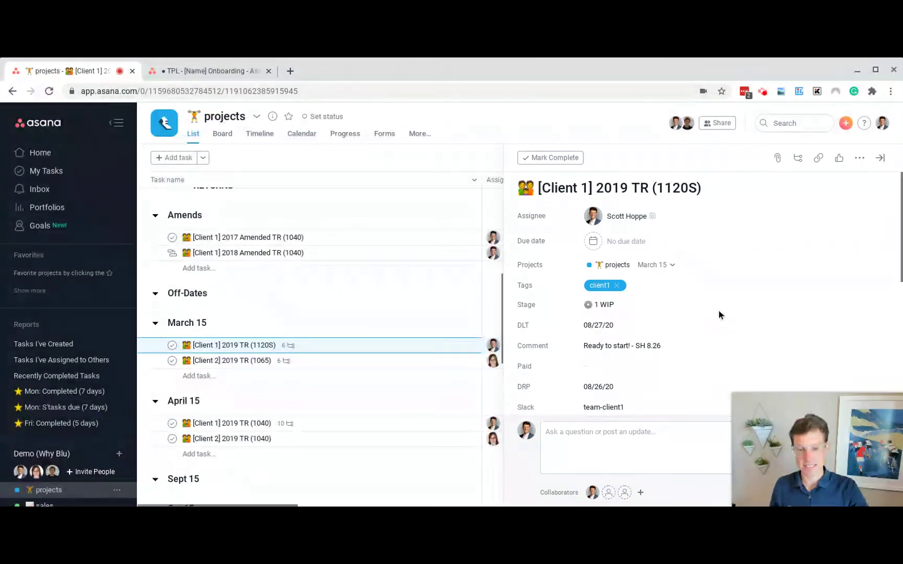
{"action": "scroll", "coordinate": [619, 359], "scroll_direction": "down", "scroll_amount": 1}
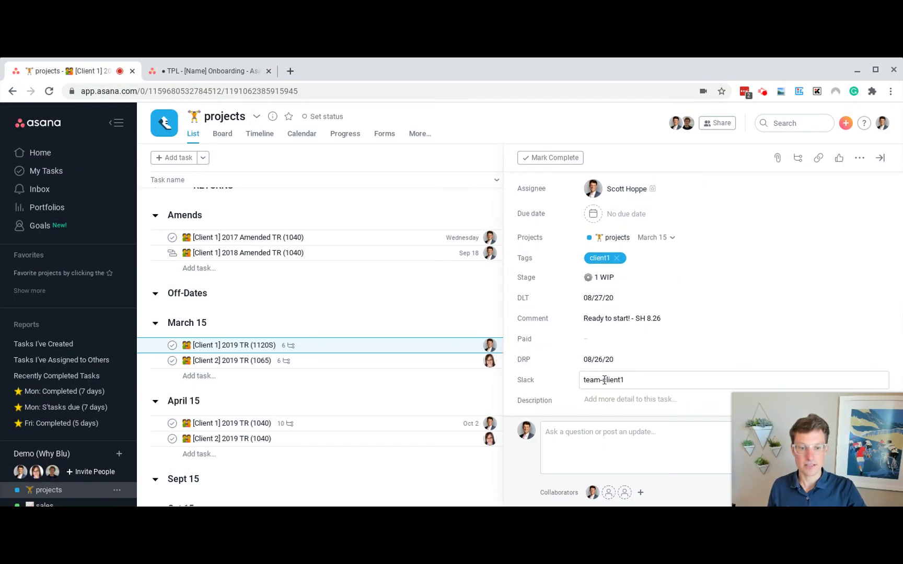
{"action": "left_click", "coordinate": [599, 346]}
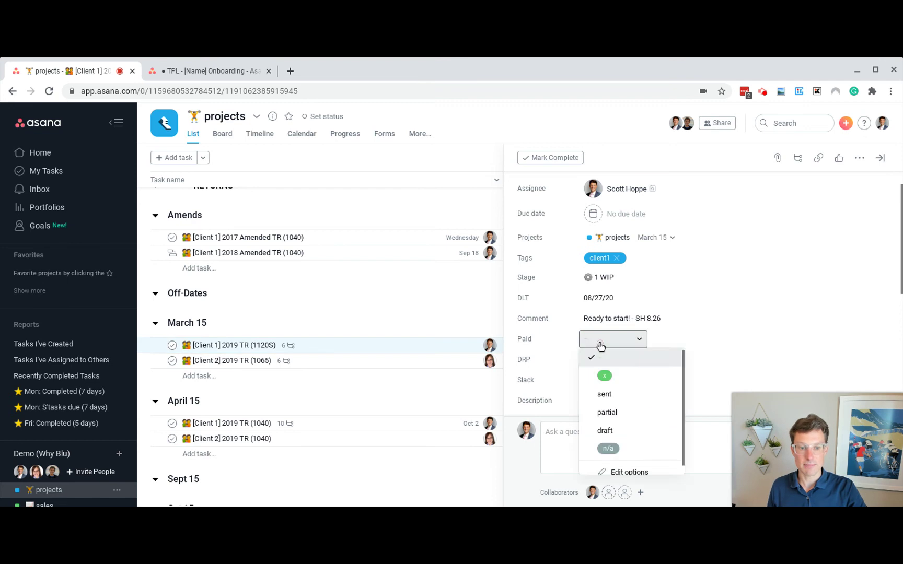
{"action": "left_click", "coordinate": [603, 377]}
{"action": "scroll", "coordinate": [604, 350], "scroll_direction": "down", "scroll_amount": 1}
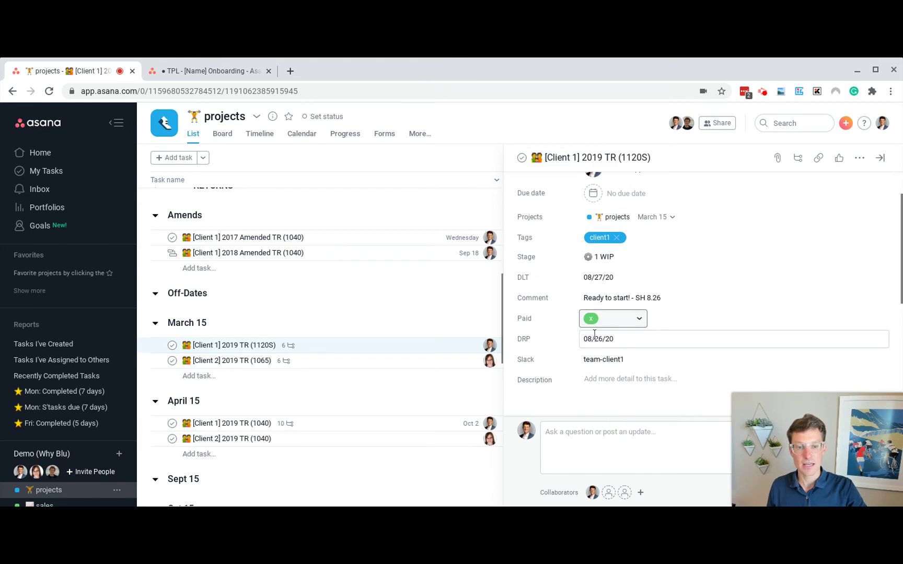
{"action": "triple_click", "coordinate": [599, 339]}
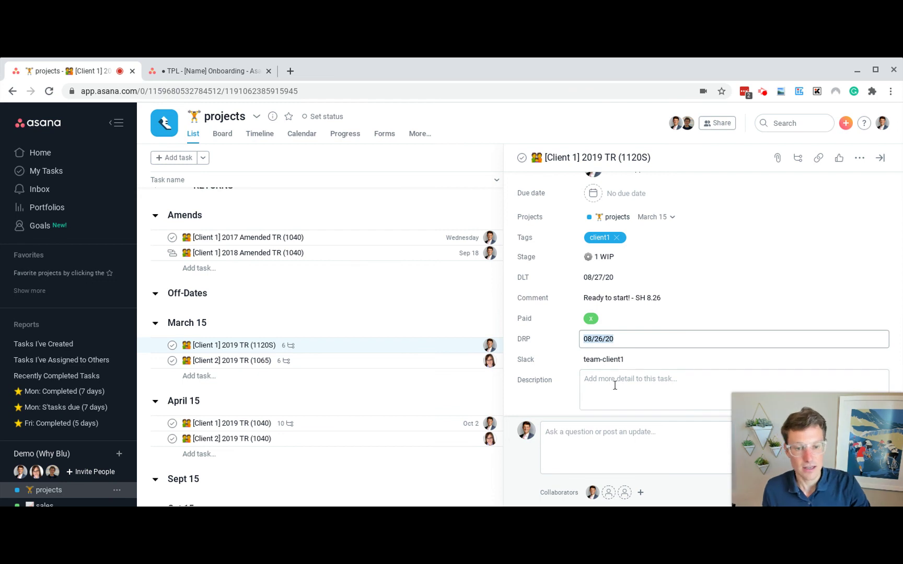
{"action": "scroll", "coordinate": [617, 389], "scroll_direction": "down", "scroll_amount": 5}
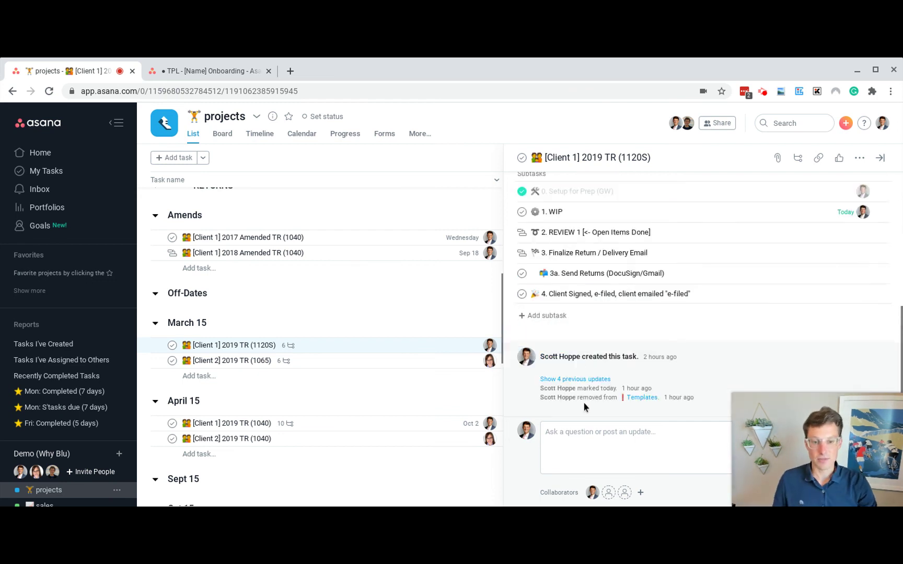
Post a two-line comment: 'detailed comments' and 'detailed status reports'
{"action": "left_click", "coordinate": [594, 439]}
{"action": "type", "text": "detail"}
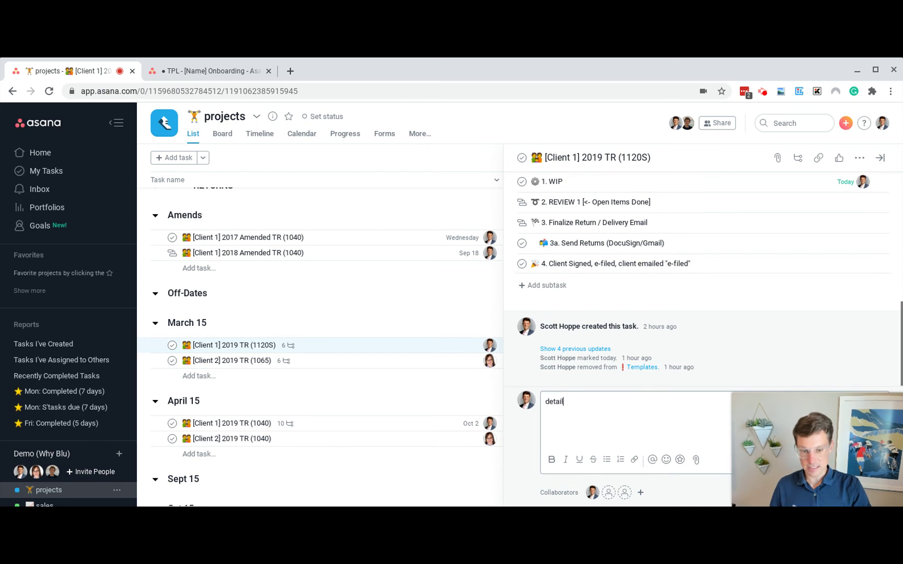
{"action": "type", "text": "ed comments"}
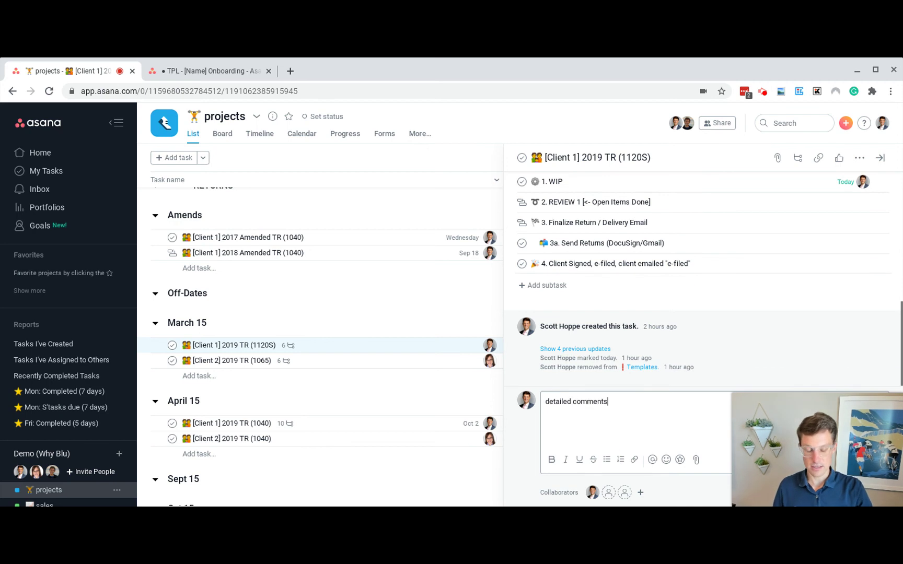
{"action": "key", "text": "Return"}
{"action": "type", "text": "detailed statu"}
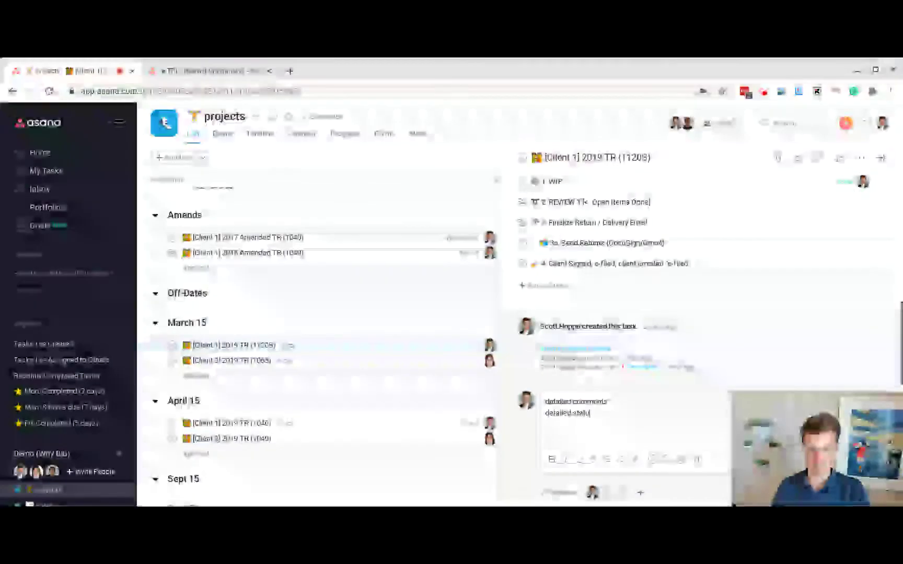
{"action": "type", "text": "s reports"}
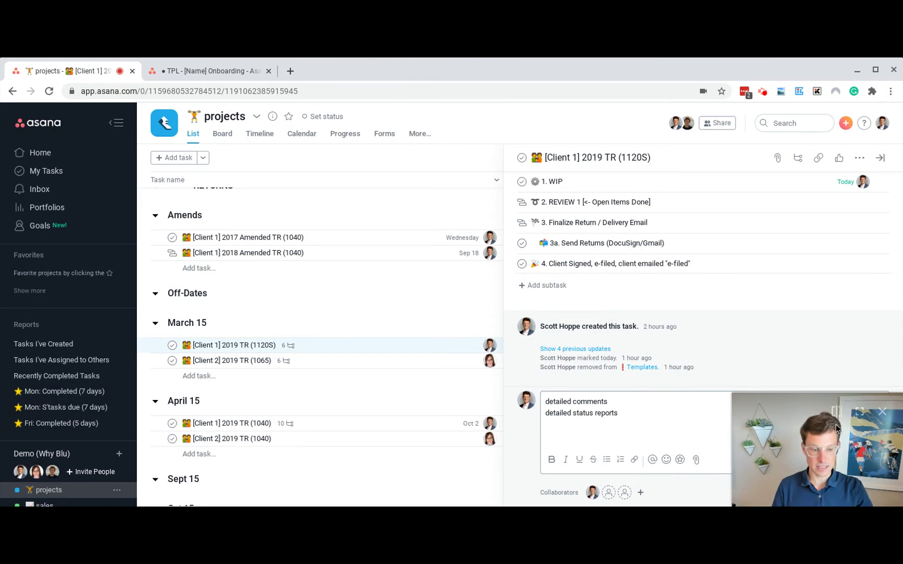
{"action": "scroll", "coordinate": [826, 362], "scroll_direction": "up", "scroll_amount": 3}
{"action": "scroll", "coordinate": [700, 418], "scroll_direction": "down", "scroll_amount": 2}
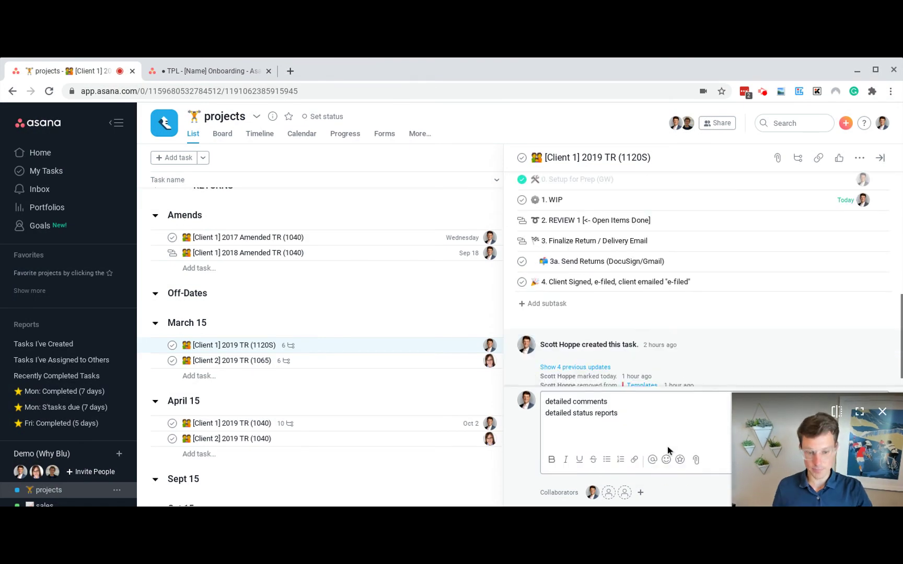
{"action": "key", "text": "ctrl+Return"}
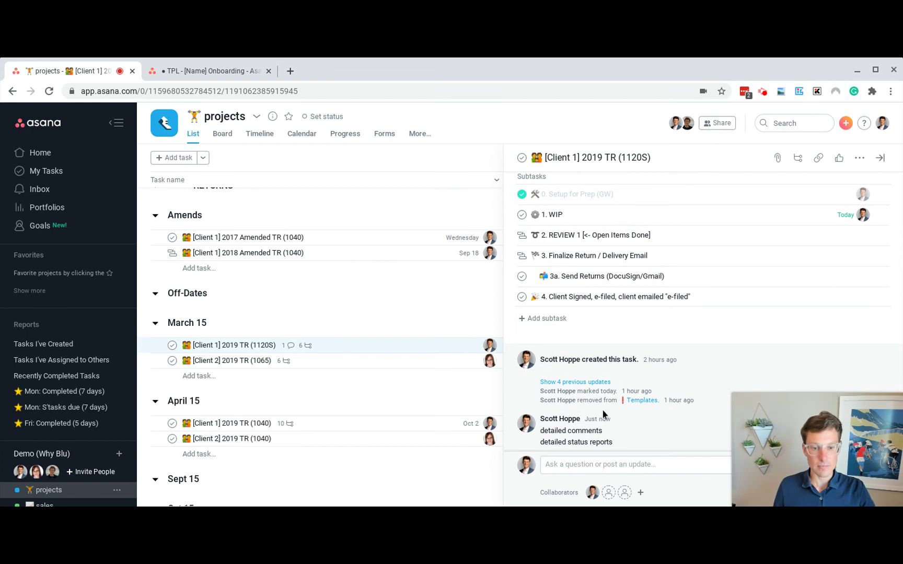
{"action": "mouse_move", "coordinate": [589, 420]}
Select the full text of the task's Comment field, then scroll to the subtasks
{"action": "scroll", "coordinate": [634, 295], "scroll_direction": "up", "scroll_amount": 5}
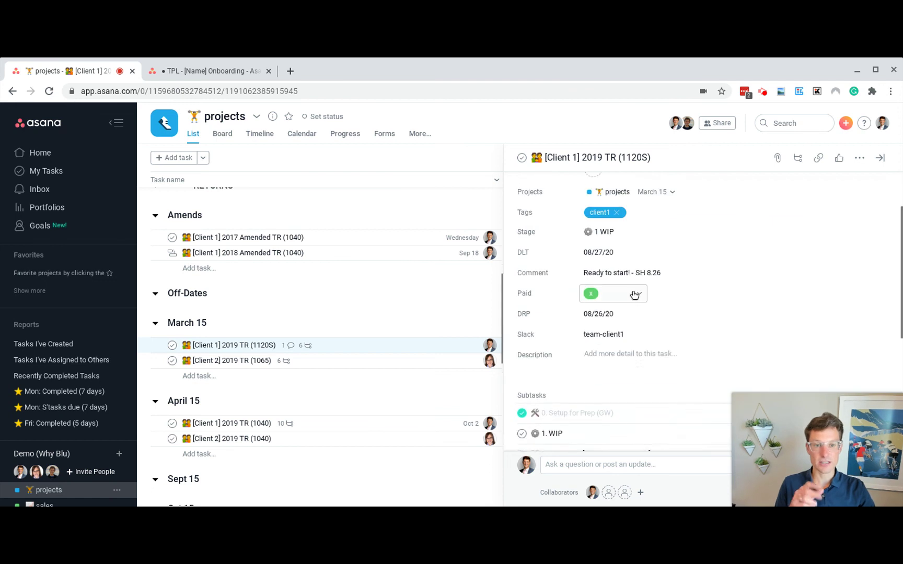
{"action": "scroll", "coordinate": [634, 295], "scroll_direction": "up", "scroll_amount": 3}
{"action": "left_click", "coordinate": [596, 345]}
{"action": "left_click", "coordinate": [674, 345]}
{"action": "triple_click", "coordinate": [674, 345]}
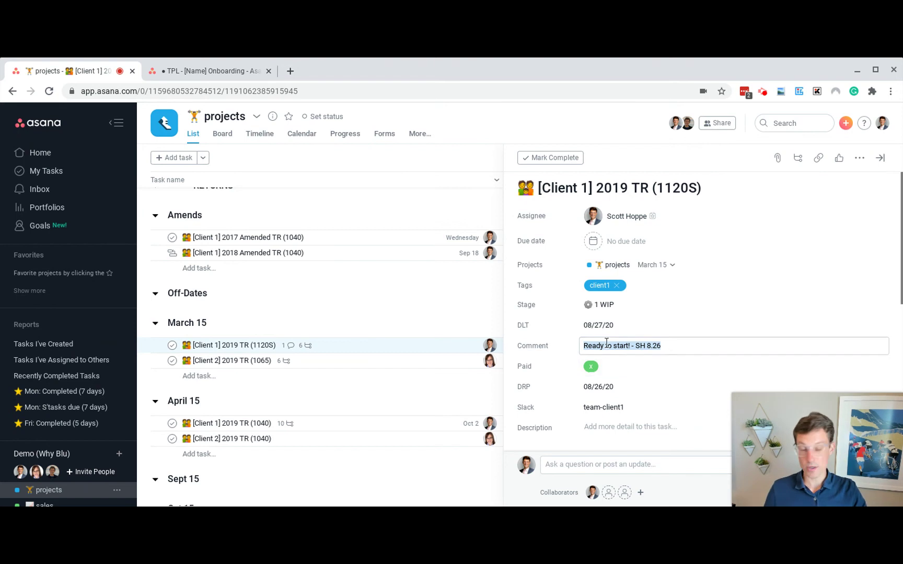
{"action": "scroll", "coordinate": [606, 342], "scroll_direction": "down", "scroll_amount": 5}
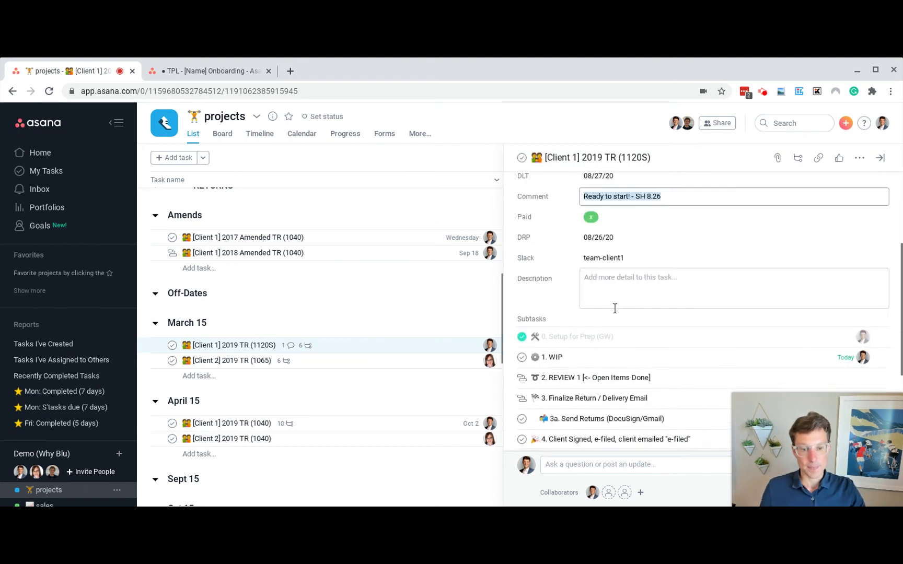
{"action": "scroll", "coordinate": [609, 302], "scroll_direction": "down", "scroll_amount": 1}
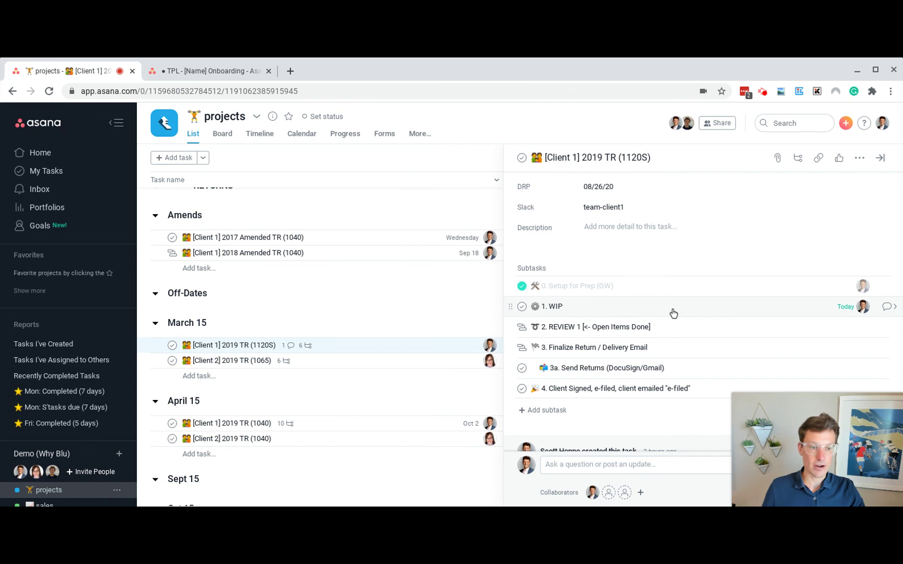
Assign the 2. REVIEW 1 subtask to a teammate and make it due tomorrow, August 28
{"action": "left_click", "coordinate": [863, 327]}
{"action": "type", "text": "and"}
{"action": "key", "text": "Return"}
{"action": "left_click", "coordinate": [847, 327]}
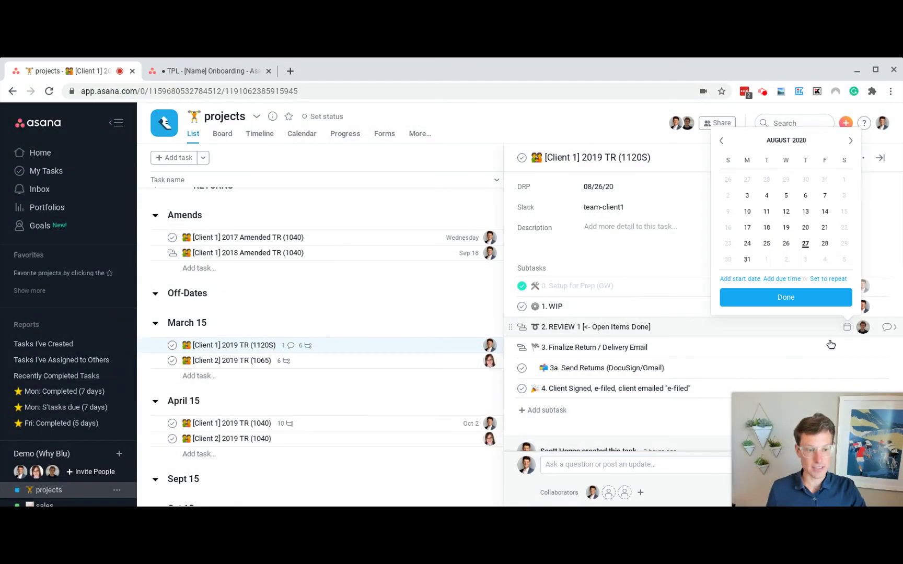
{"action": "left_click", "coordinate": [823, 246]}
{"action": "left_click", "coordinate": [784, 296]}
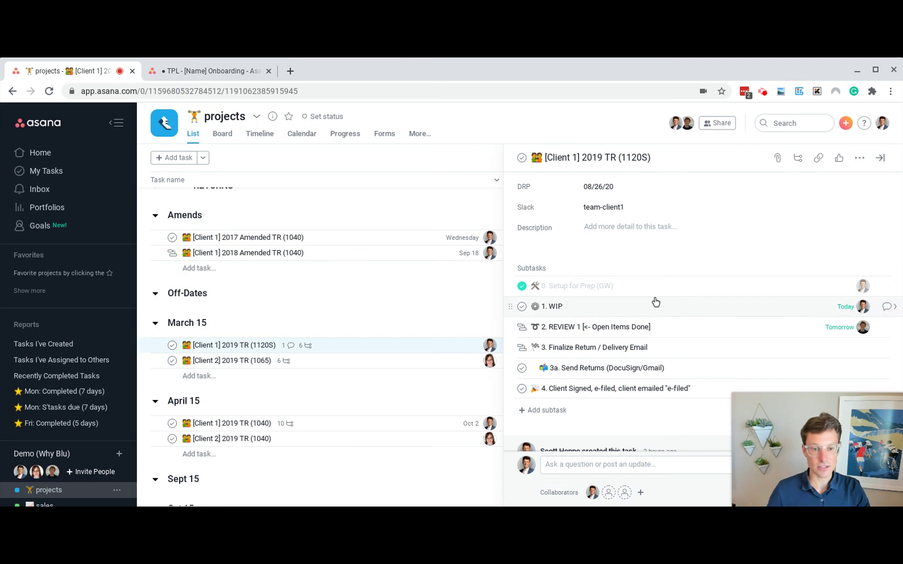
Look through the 1. WIP and 2. REVIEW 1 subtasks, then close the details pane
{"action": "left_click", "coordinate": [886, 309]}
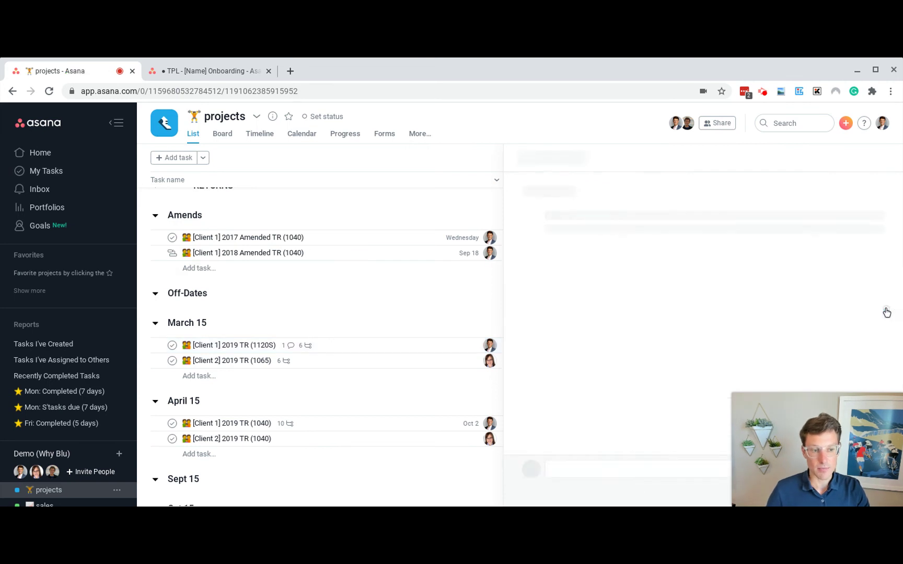
{"action": "left_click", "coordinate": [561, 196]}
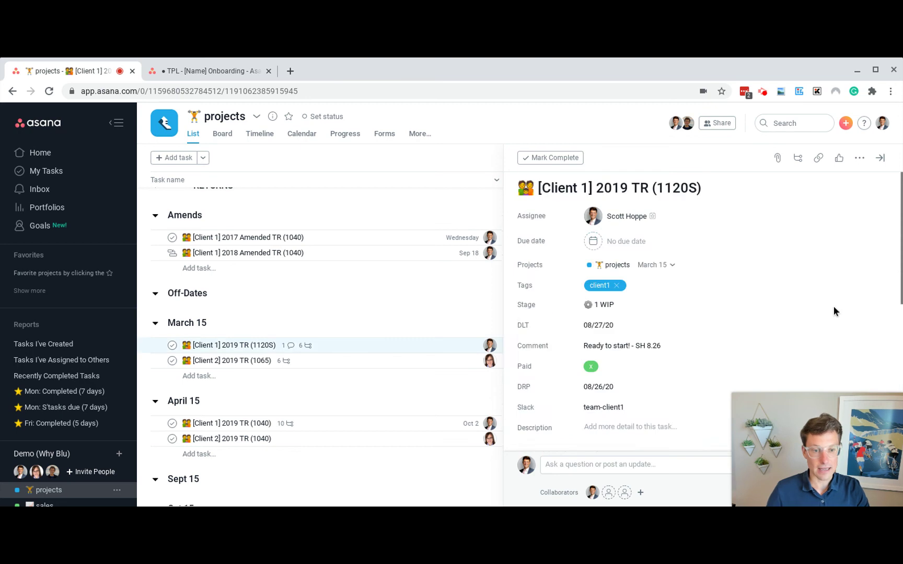
{"action": "scroll", "coordinate": [860, 329], "scroll_direction": "down", "scroll_amount": 5}
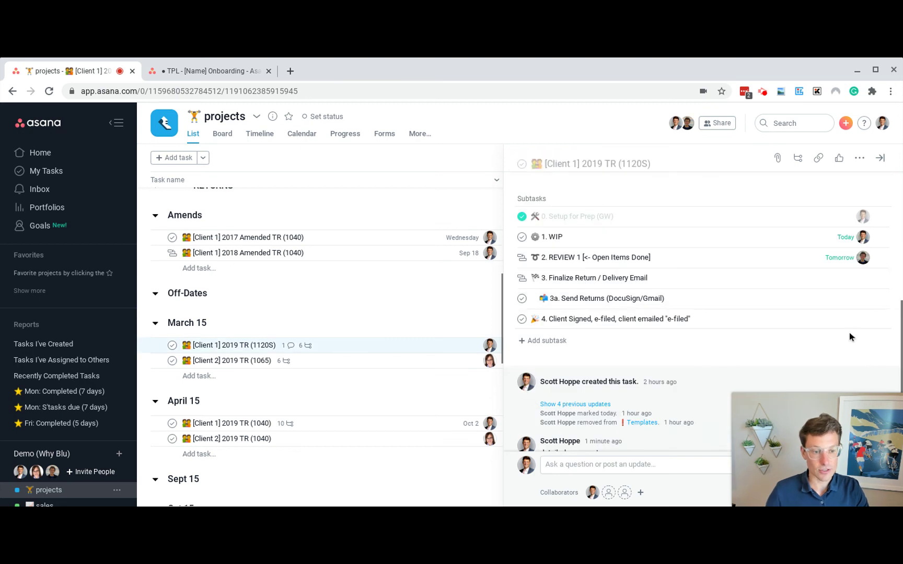
{"action": "left_click", "coordinate": [888, 258]}
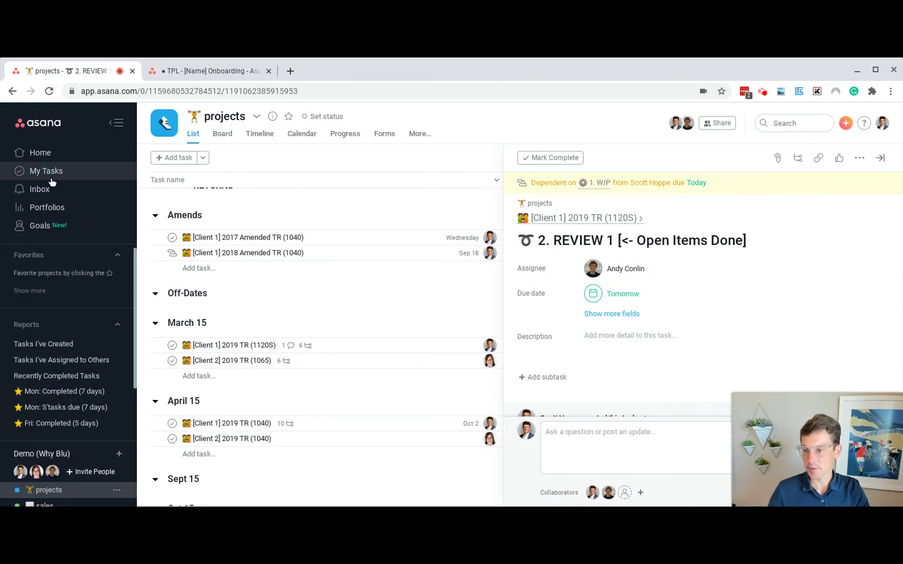
{"action": "left_click", "coordinate": [882, 163]}
{"action": "scroll", "coordinate": [561, 277], "scroll_direction": "down", "scroll_amount": 1}
{"action": "scroll", "coordinate": [560, 277], "scroll_direction": "down", "scroll_amount": 1}
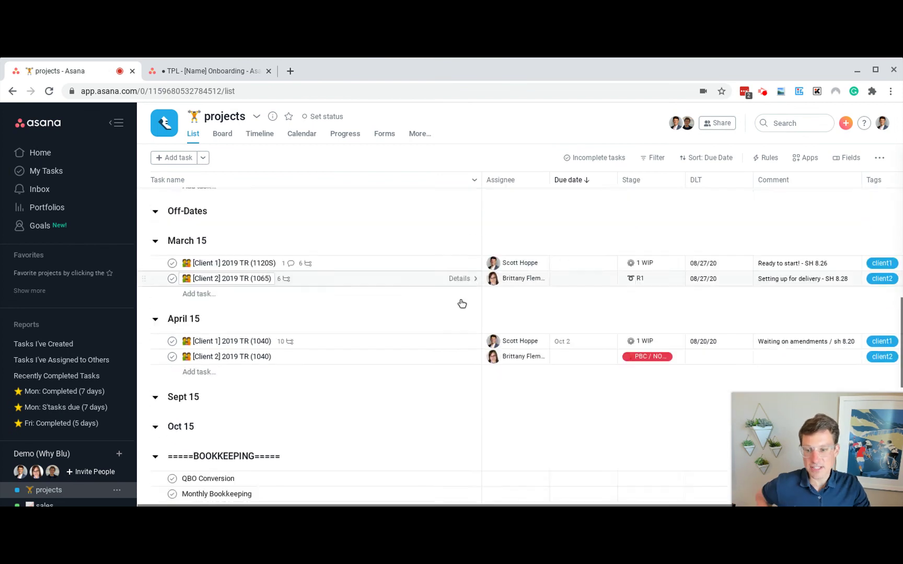
Scroll the projects list down to the TEMPLATES/SOPS section
{"action": "scroll", "coordinate": [418, 318], "scroll_direction": "down", "scroll_amount": 3}
{"action": "scroll", "coordinate": [833, 332], "scroll_direction": "down", "scroll_amount": 2}
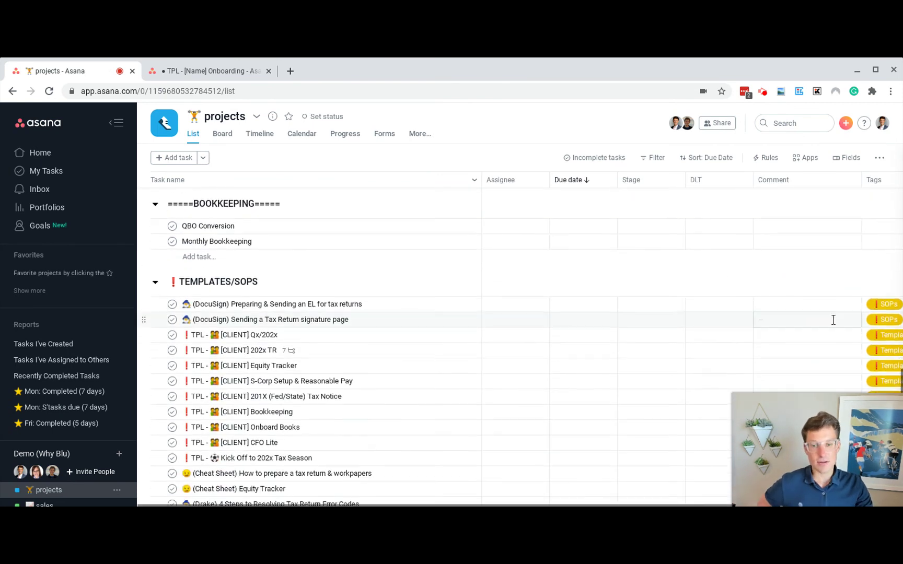
{"action": "scroll", "coordinate": [830, 311], "scroll_direction": "up", "scroll_amount": 5}
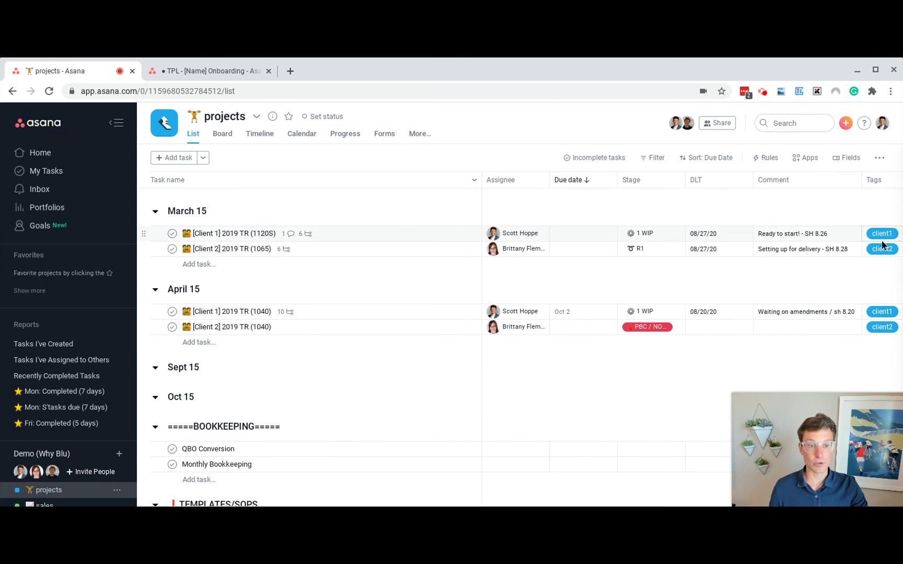
{"action": "scroll", "coordinate": [834, 299], "scroll_direction": "down", "scroll_amount": 5}
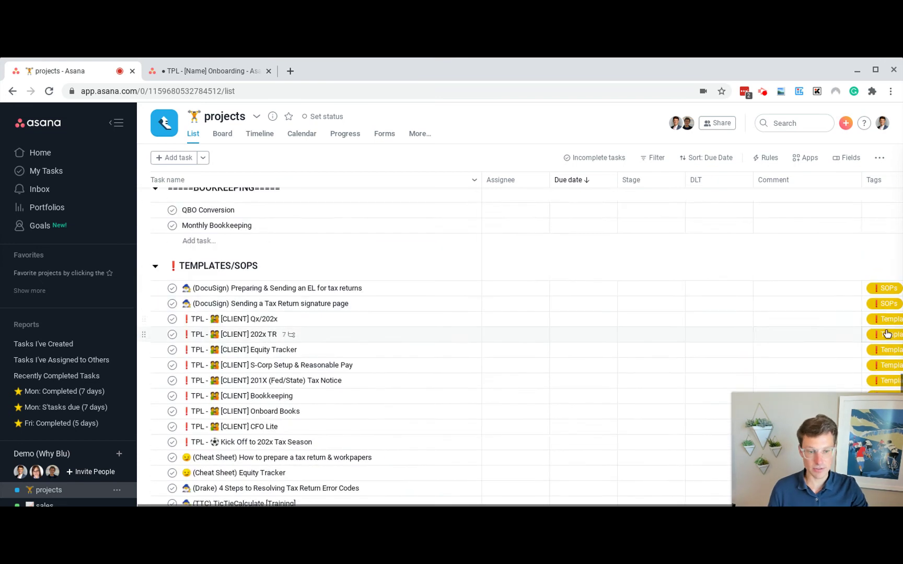
{"action": "scroll", "coordinate": [879, 340], "scroll_direction": "down", "scroll_amount": 1}
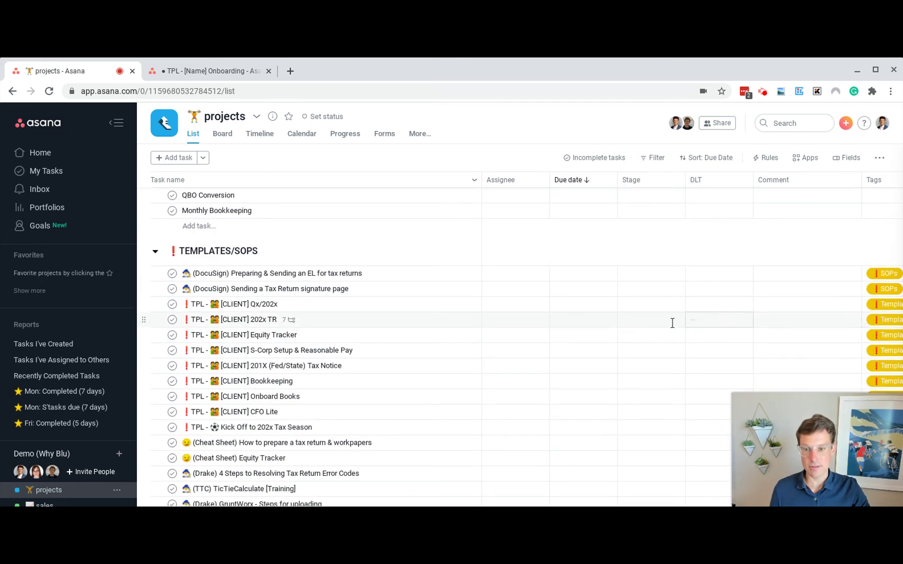
Open the TPL [CLIENT] 202x TR template and review its Duplicate task options without copying
{"action": "left_click", "coordinate": [467, 320]}
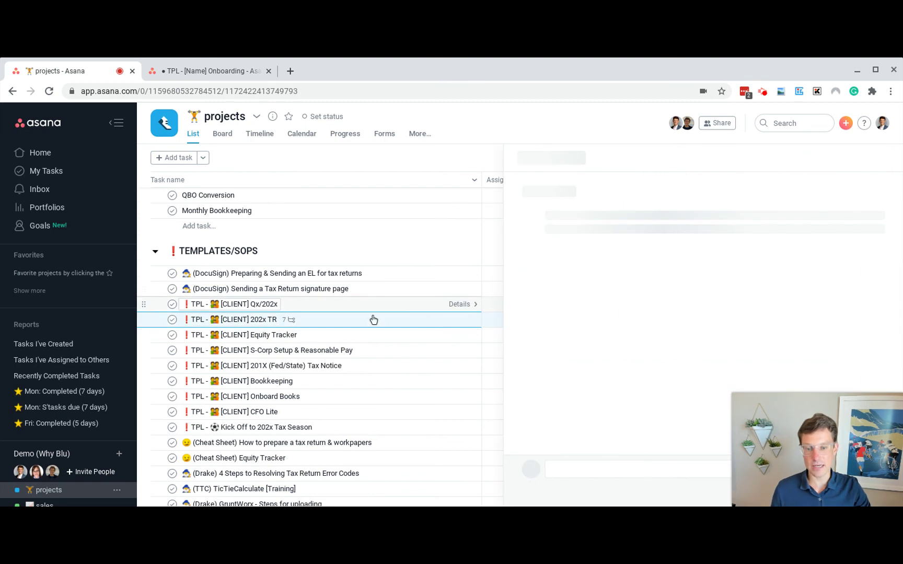
{"action": "left_click", "coordinate": [859, 158]}
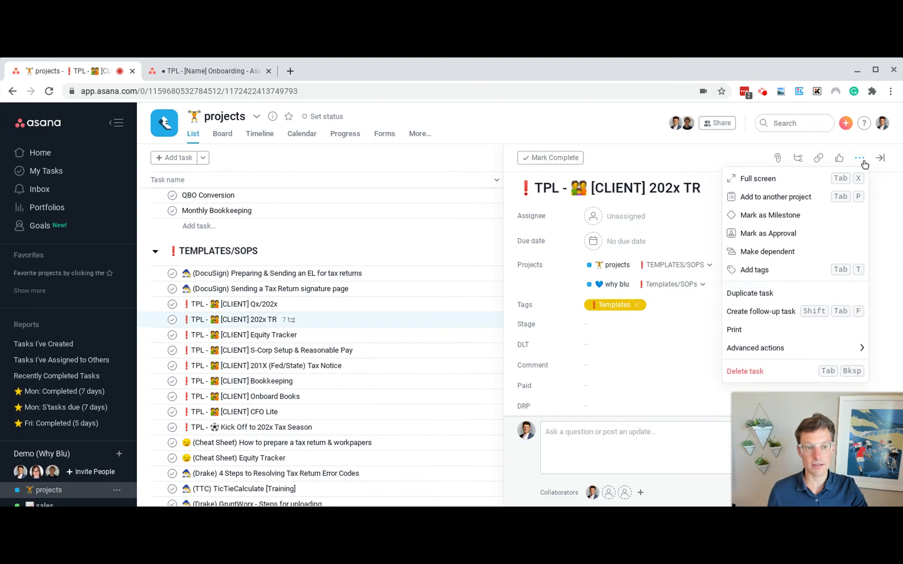
{"action": "left_click", "coordinate": [775, 294]}
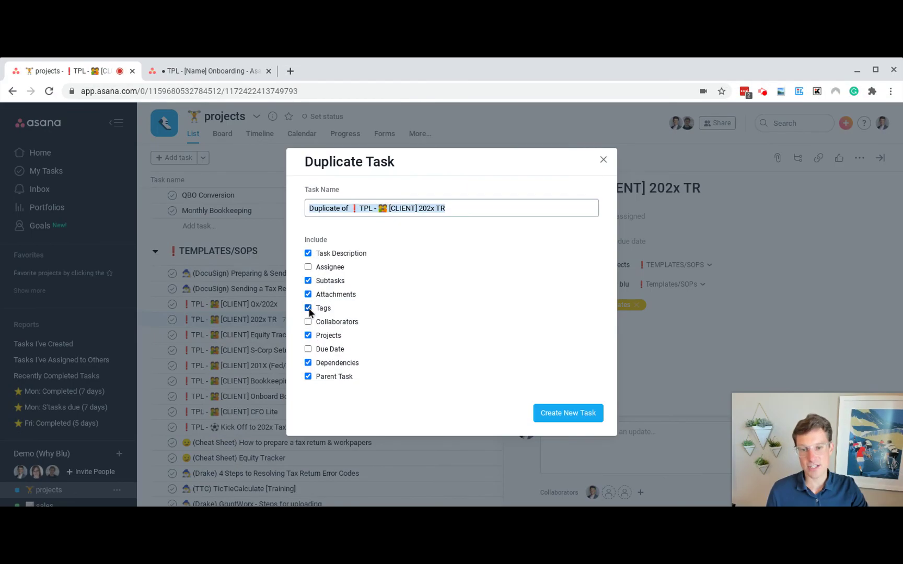
{"action": "left_click", "coordinate": [604, 166]}
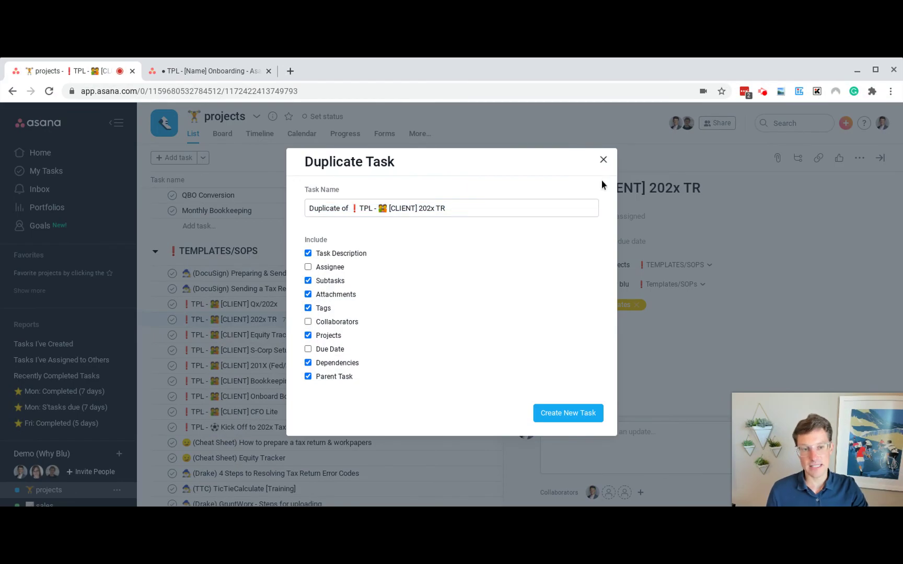
{"action": "left_click", "coordinate": [602, 160]}
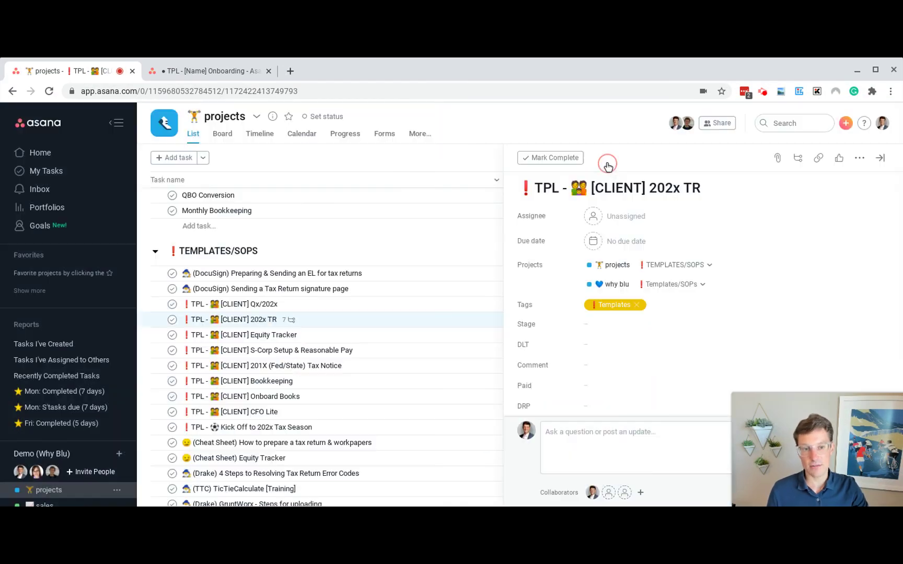
{"action": "left_click", "coordinate": [879, 157]}
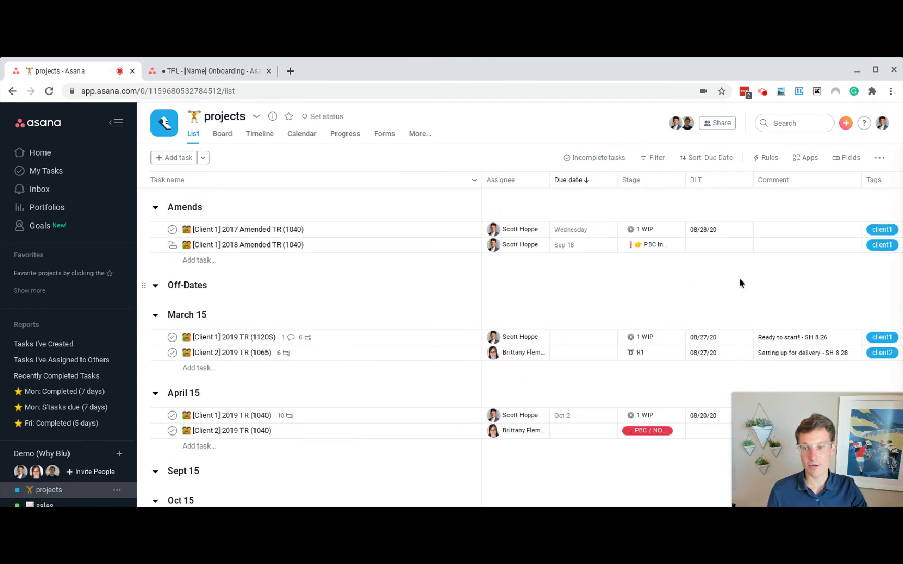
Add the Templates tag to the [Client 1] 2017 Amended TR (1040) task
{"action": "scroll", "coordinate": [830, 266], "scroll_direction": "up", "scroll_amount": 1}
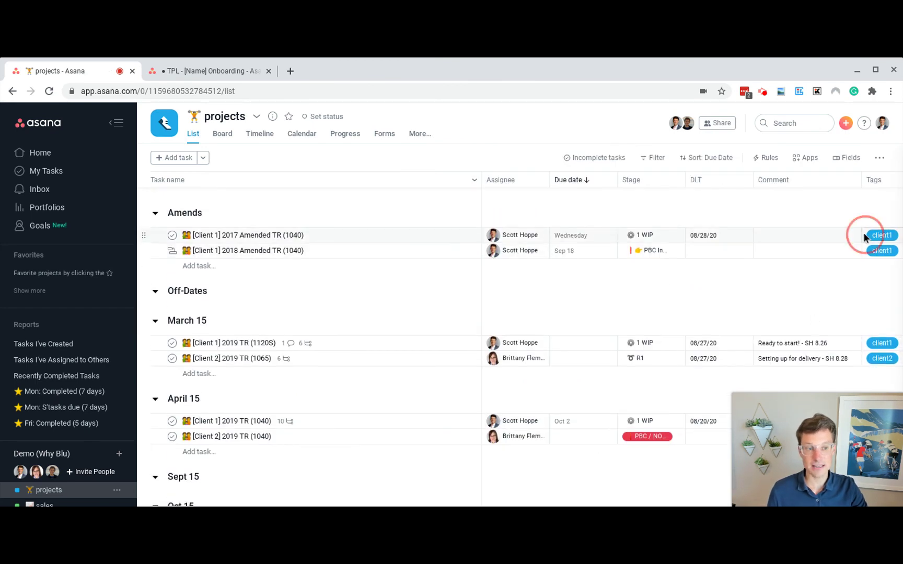
{"action": "left_click", "coordinate": [901, 239]}
{"action": "left_click", "coordinate": [898, 238]}
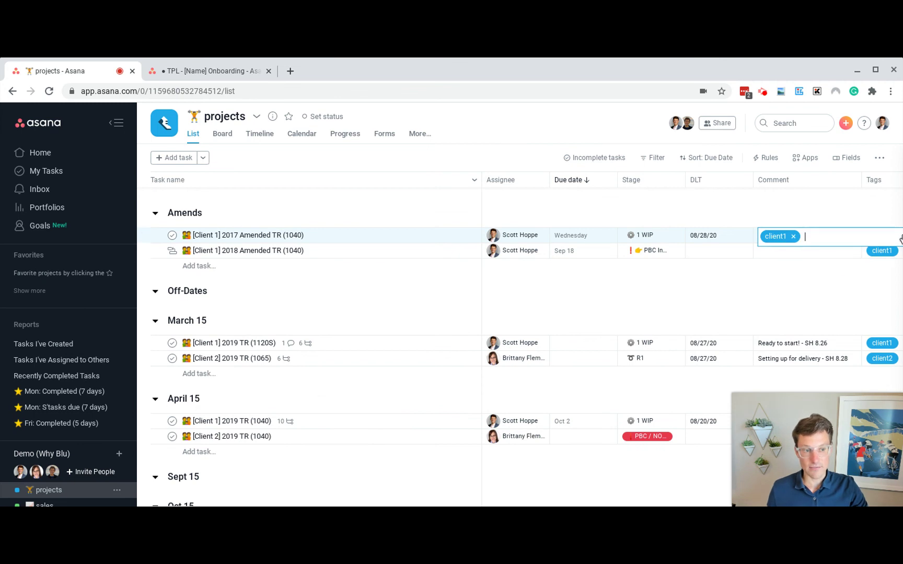
{"action": "type", "text": "templ"}
{"action": "key", "text": "Return"}
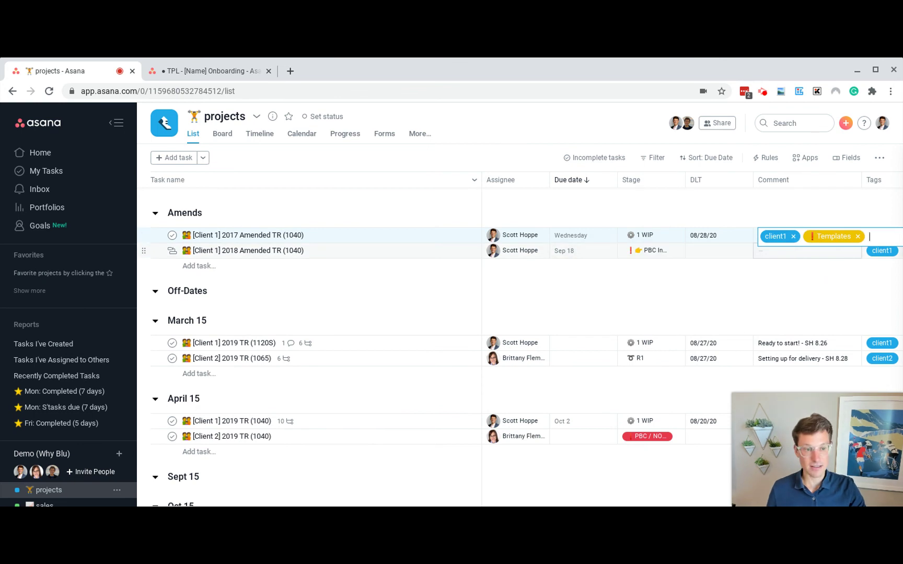
{"action": "left_click", "coordinate": [819, 277]}
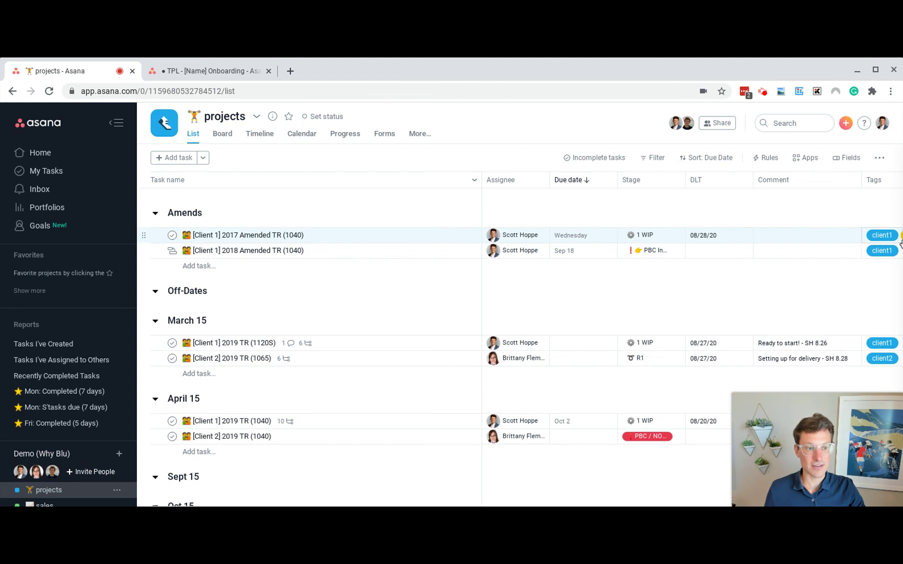
Widen the Tags column and remove Templates, leaving only the client1 tag
{"action": "mouse_move", "coordinate": [901, 240]}
{"action": "left_click_drag", "start_coordinate": [861, 180], "coordinate": [820, 181]}
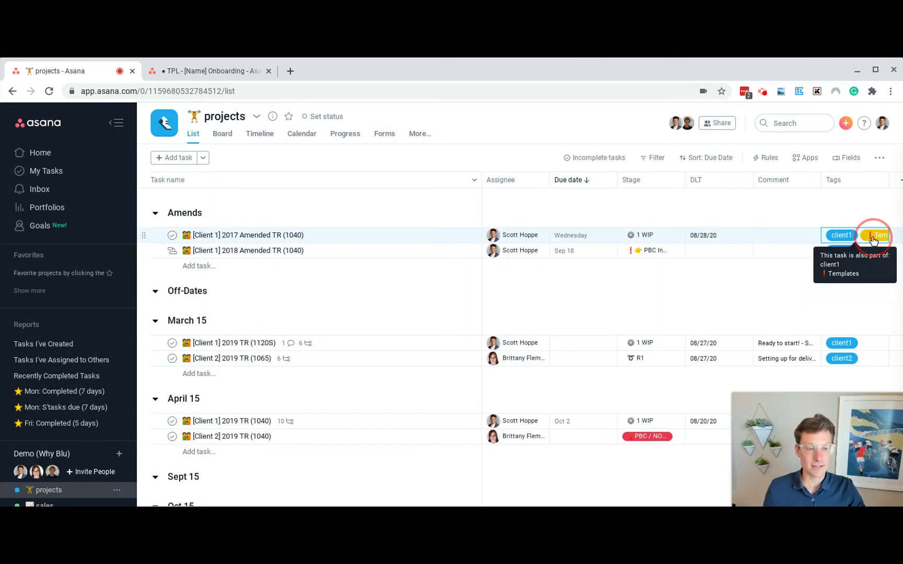
{"action": "left_click", "coordinate": [872, 239]}
{"action": "left_click", "coordinate": [817, 237]}
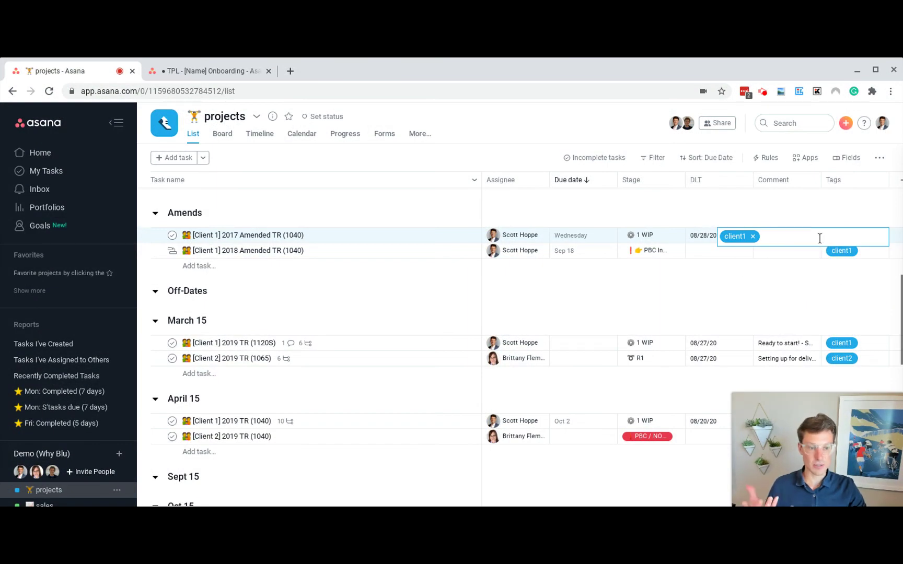
{"action": "left_click", "coordinate": [775, 308]}
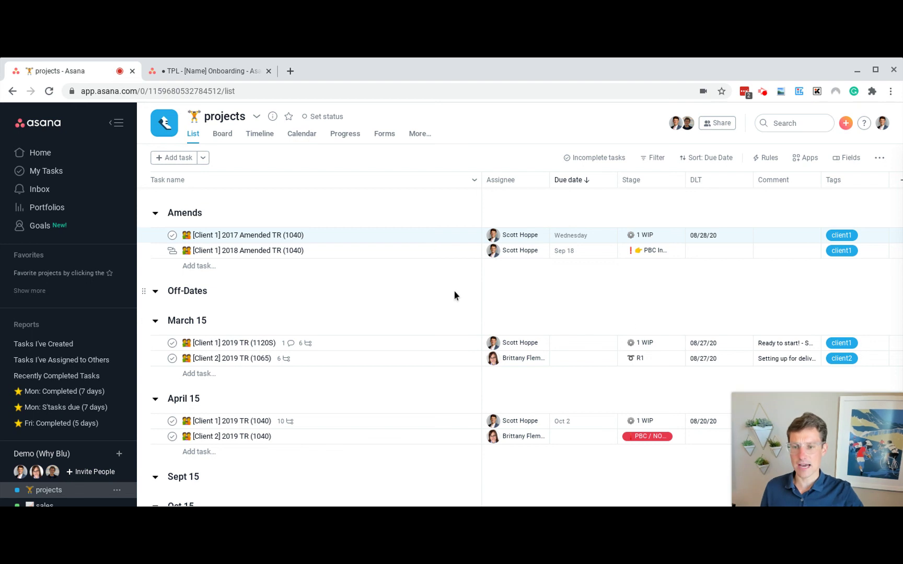
{"action": "scroll", "coordinate": [455, 311], "scroll_direction": "up", "scroll_amount": 1}
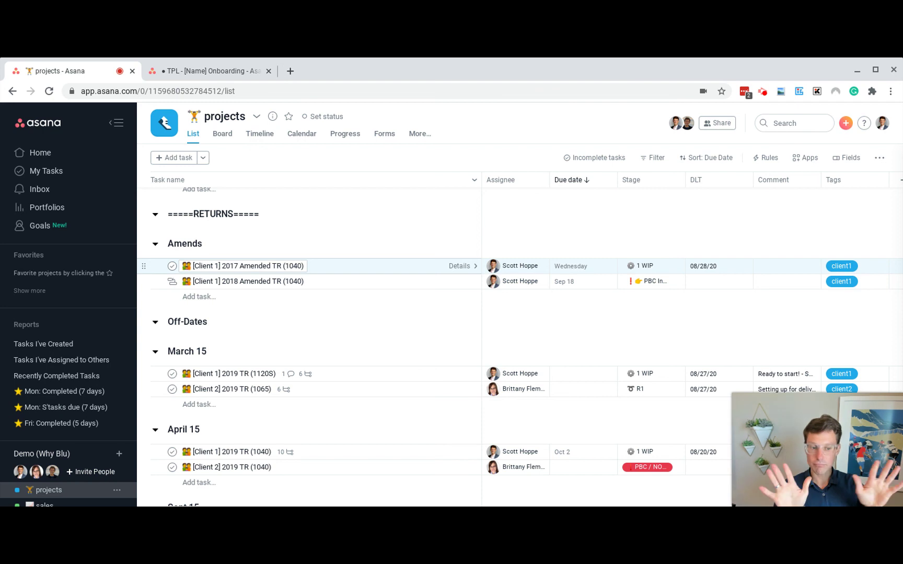
{"action": "left_click", "coordinate": [415, 267]}
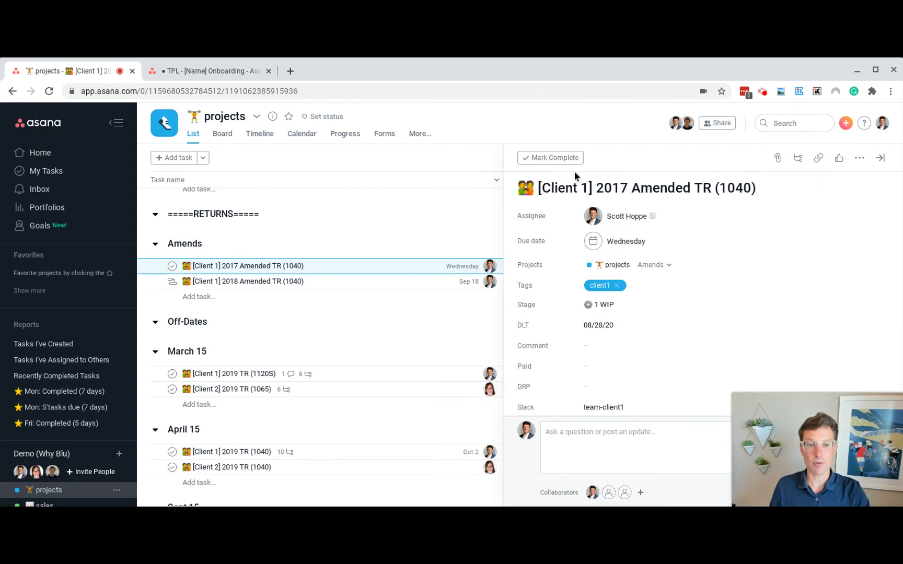
{"action": "left_click", "coordinate": [880, 158]}
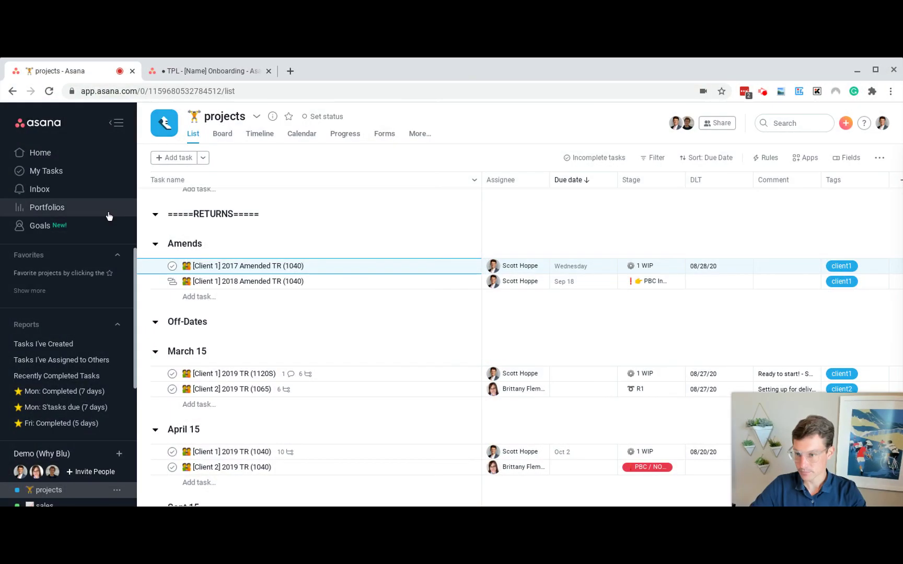
Open My Tasks to see '1. WIP' due today and the Finalize Return task tomorrow
{"action": "left_click", "coordinate": [52, 170]}
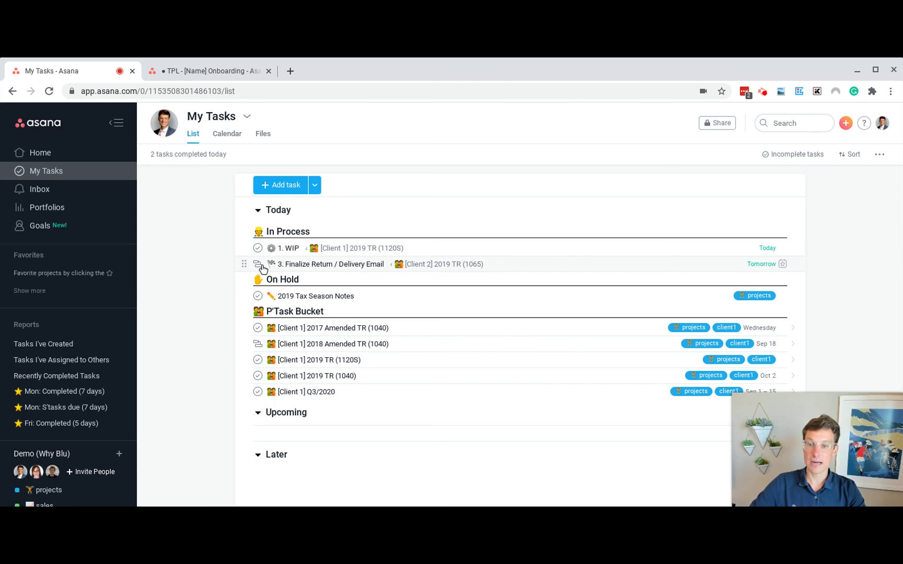
{"action": "mouse_move", "coordinate": [261, 271]}
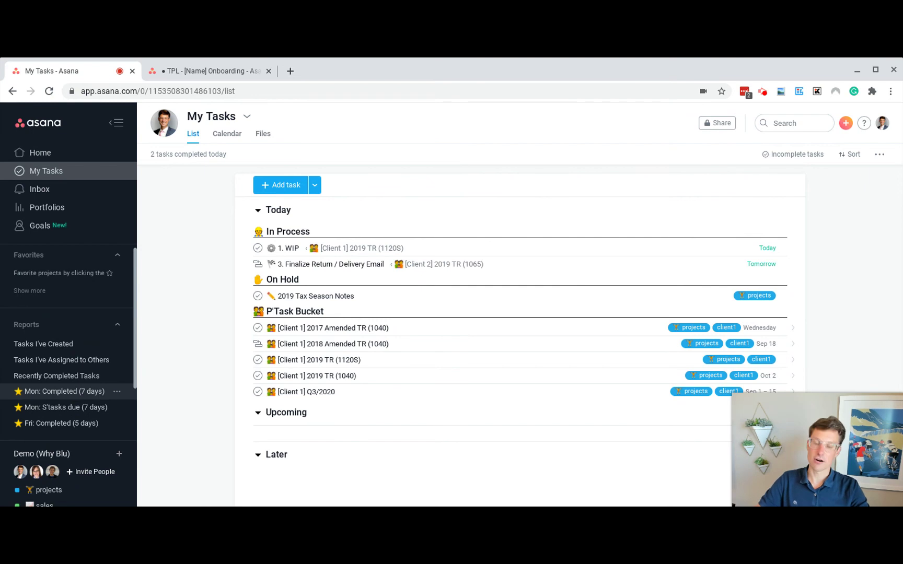
Open the Mon: Completed (7 days) report and review its search filters without changing them
{"action": "left_click", "coordinate": [75, 391]}
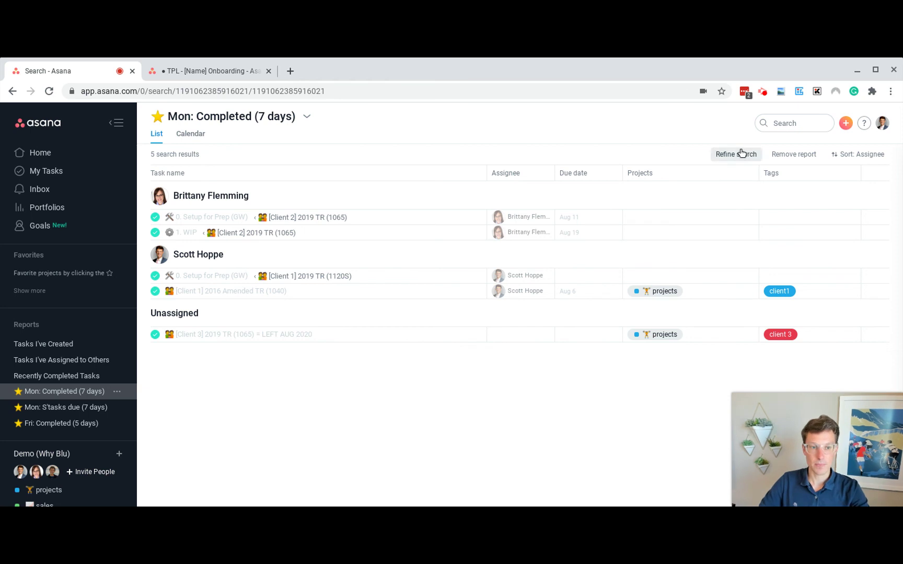
{"action": "left_click", "coordinate": [736, 155]}
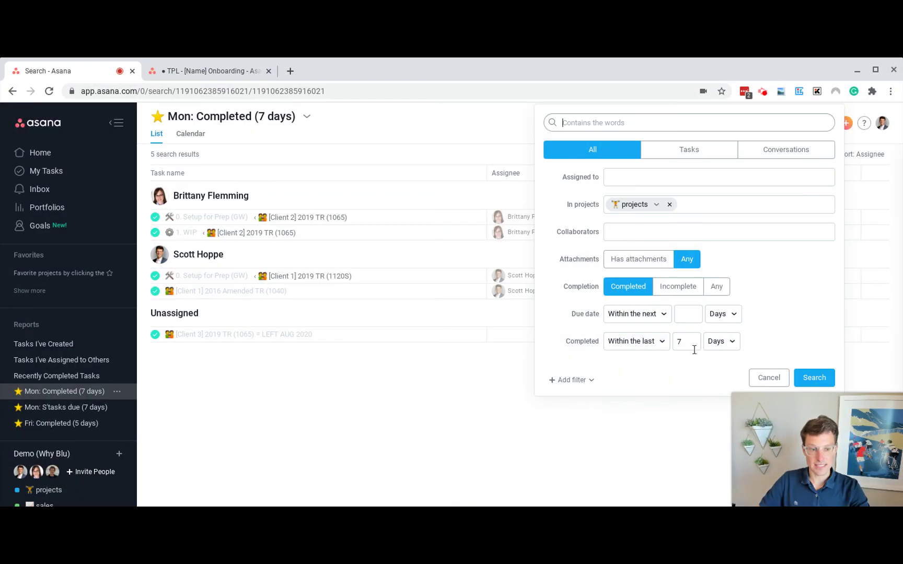
{"action": "left_click", "coordinate": [769, 378]}
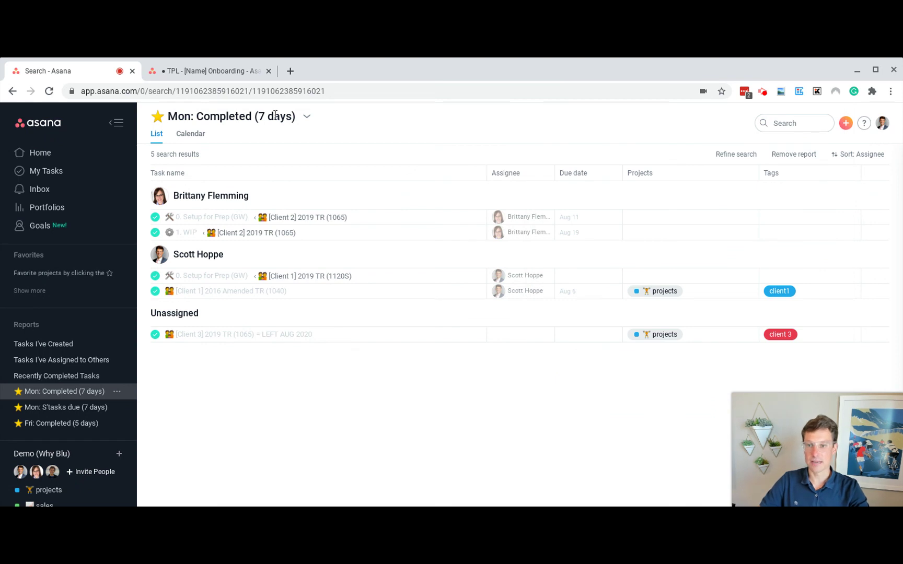
Check the report's sort options unchanged, then scroll the sidebar down to the sales project
{"action": "left_click", "coordinate": [866, 155]}
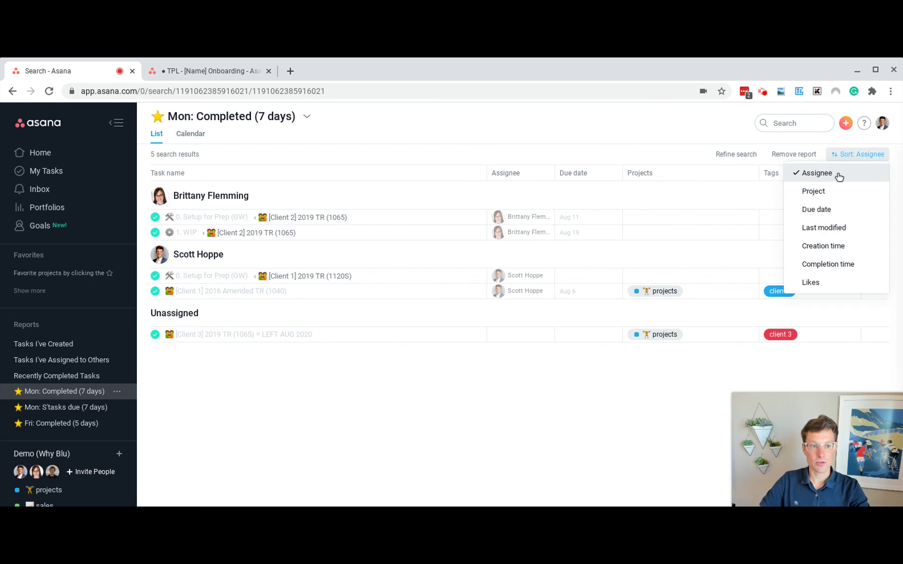
{"action": "left_click", "coordinate": [602, 150]}
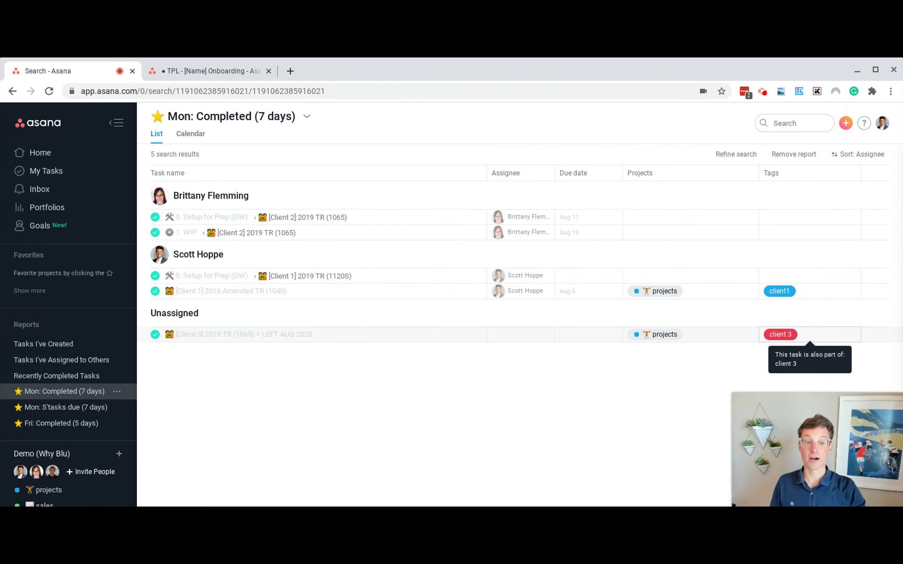
{"action": "scroll", "coordinate": [88, 374], "scroll_direction": "down", "scroll_amount": 3}
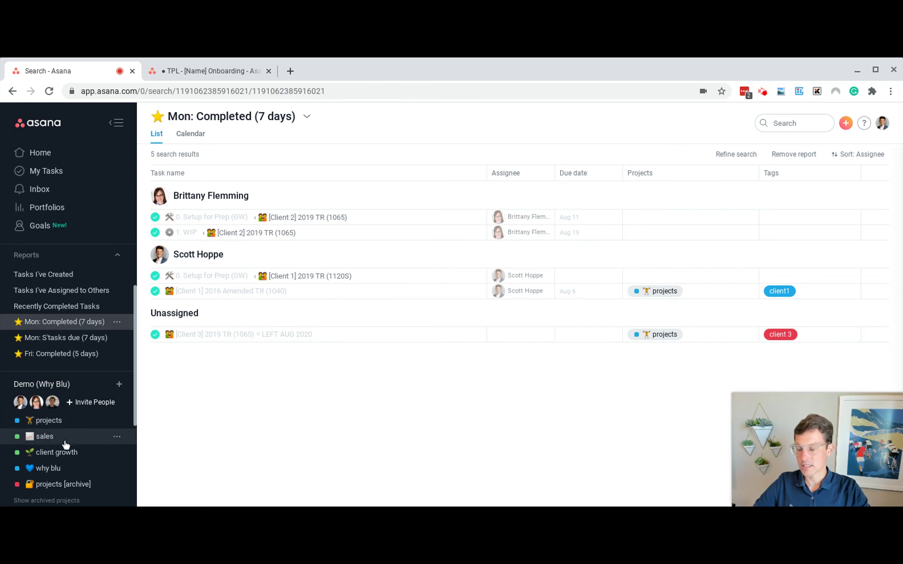
{"action": "scroll", "coordinate": [76, 438], "scroll_direction": "down", "scroll_amount": 1}
Open the sales project and scroll through its lead stages
{"action": "left_click", "coordinate": [58, 426]}
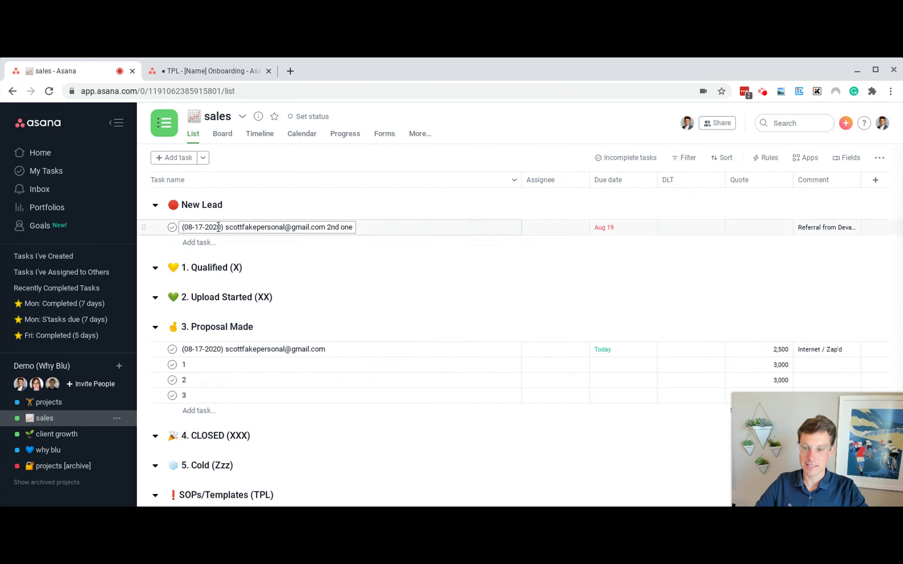
{"action": "scroll", "coordinate": [244, 233], "scroll_direction": "down", "scroll_amount": 1}
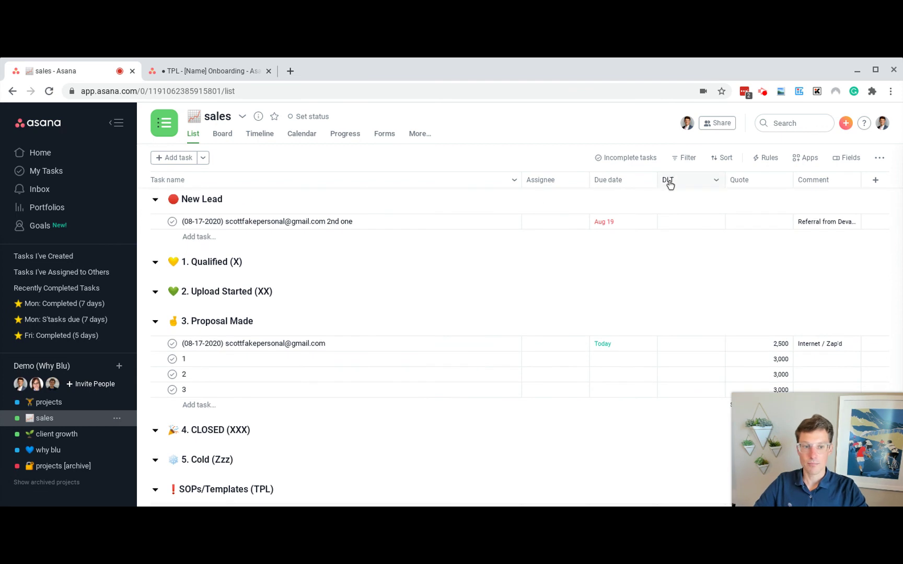
{"action": "scroll", "coordinate": [805, 220], "scroll_direction": "down", "scroll_amount": 1}
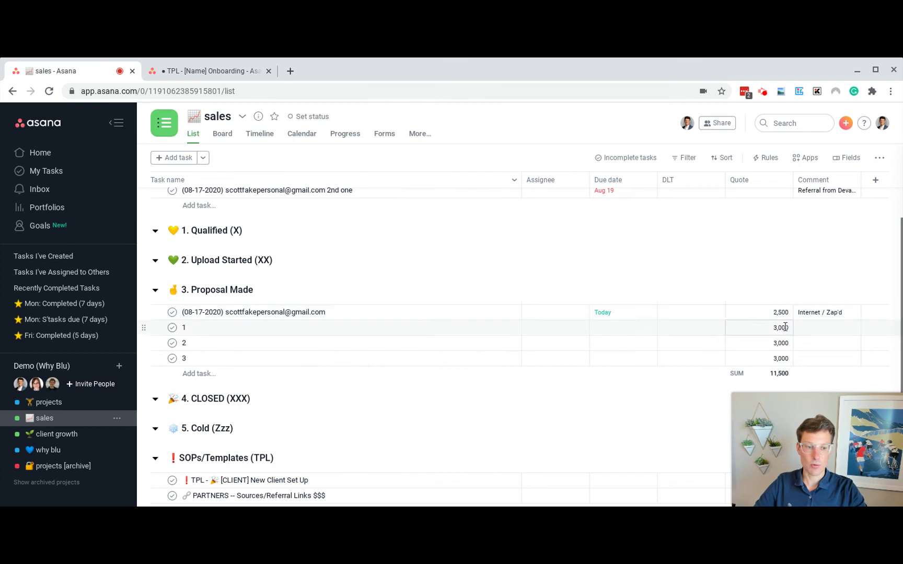
{"action": "scroll", "coordinate": [783, 313], "scroll_direction": "down", "scroll_amount": 1}
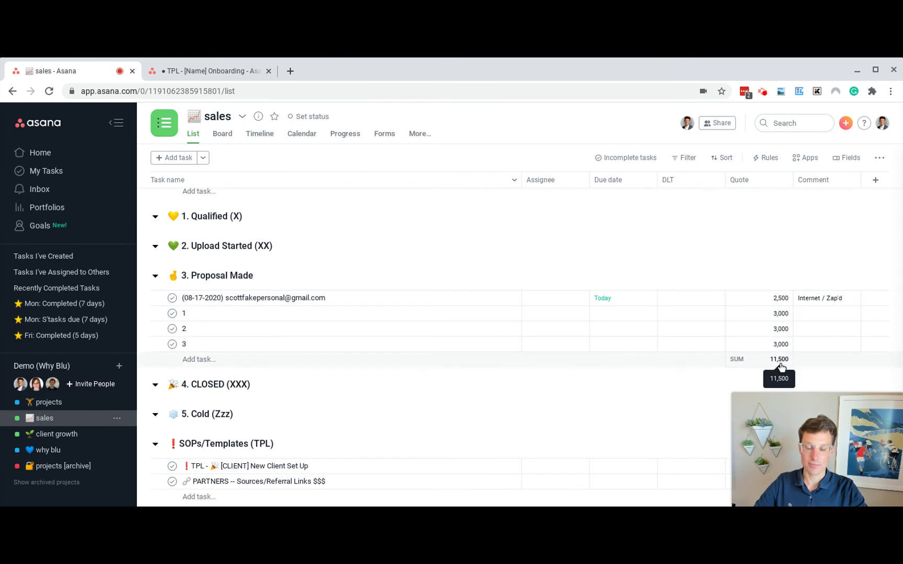
{"action": "scroll", "coordinate": [340, 251], "scroll_direction": "up", "scroll_amount": 2}
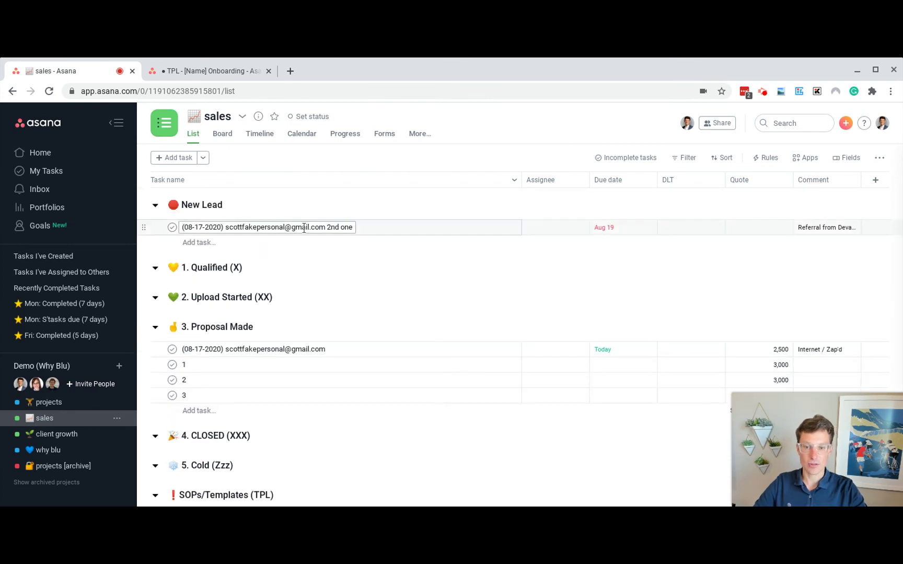
Inspect the New Lead and Proposal Made task details, then close the details pane
{"action": "left_click", "coordinate": [256, 228]}
{"action": "left_click", "coordinate": [481, 227]}
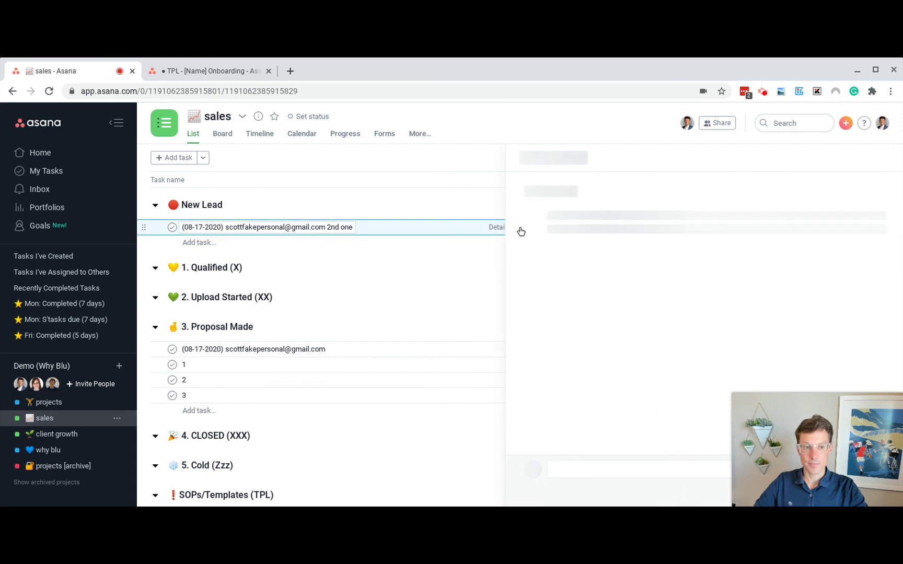
{"action": "scroll", "coordinate": [435, 373], "scroll_direction": "down", "scroll_amount": 1}
{"action": "left_click", "coordinate": [393, 317]}
{"action": "scroll", "coordinate": [643, 324], "scroll_direction": "down", "scroll_amount": 1}
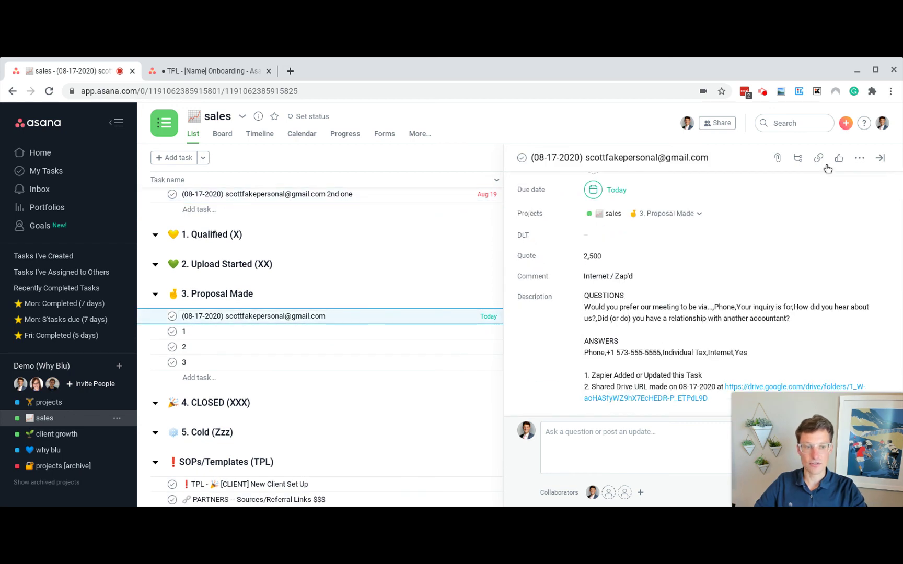
{"action": "left_click", "coordinate": [879, 158]}
{"action": "scroll", "coordinate": [435, 218], "scroll_direction": "up", "scroll_amount": 1}
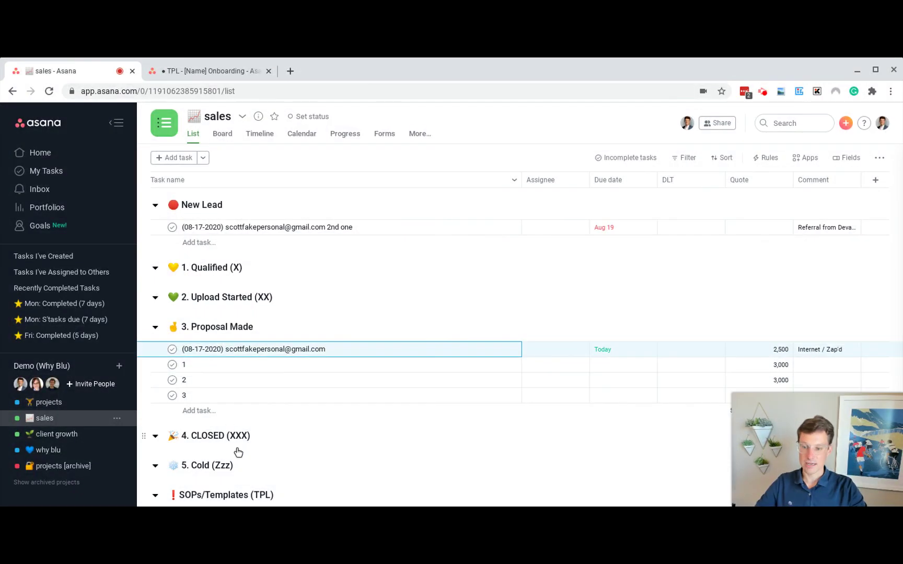
{"action": "scroll", "coordinate": [225, 460], "scroll_direction": "down", "scroll_amount": 3}
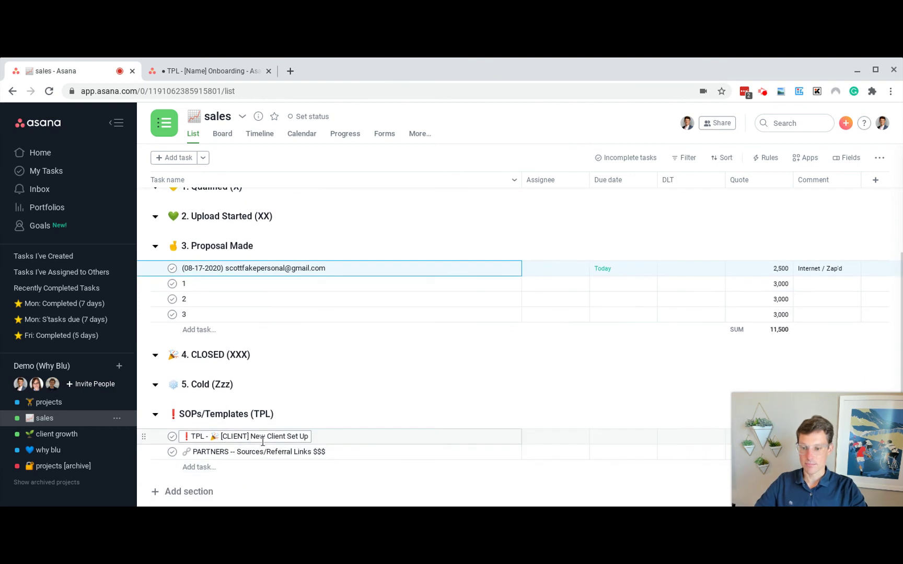
Open client growth, view the R&D Study task's details, then switch to why blu
{"action": "left_click", "coordinate": [79, 436]}
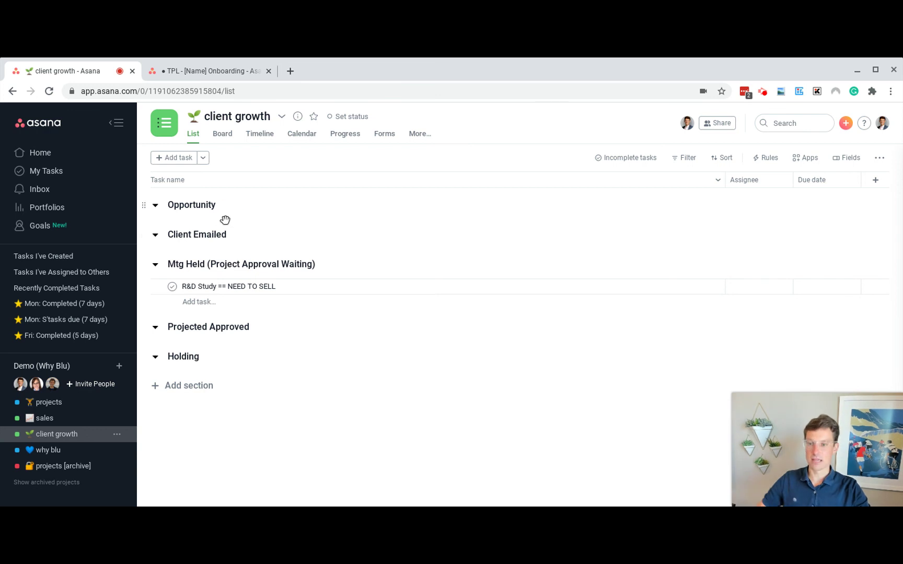
{"action": "left_click", "coordinate": [225, 287]}
{"action": "left_click", "coordinate": [692, 286]}
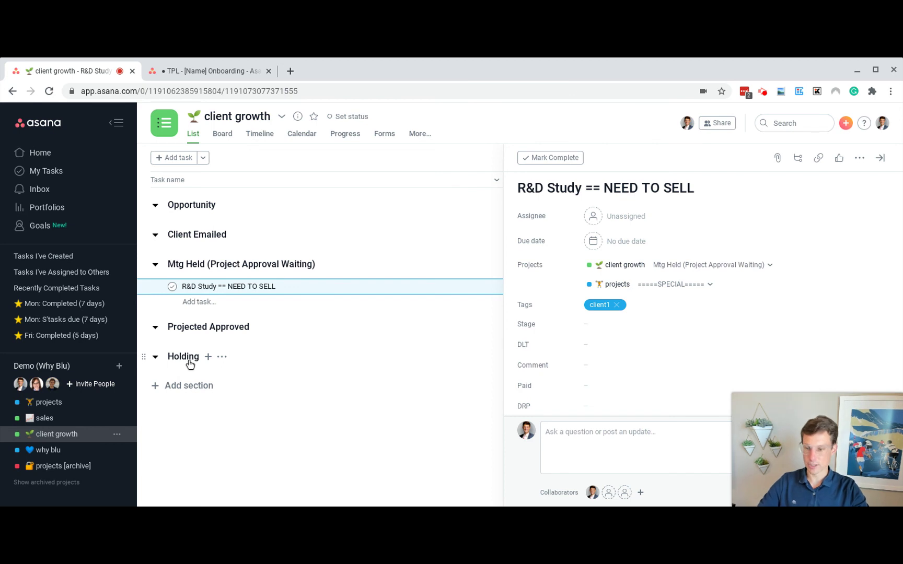
{"action": "left_click", "coordinate": [43, 450]}
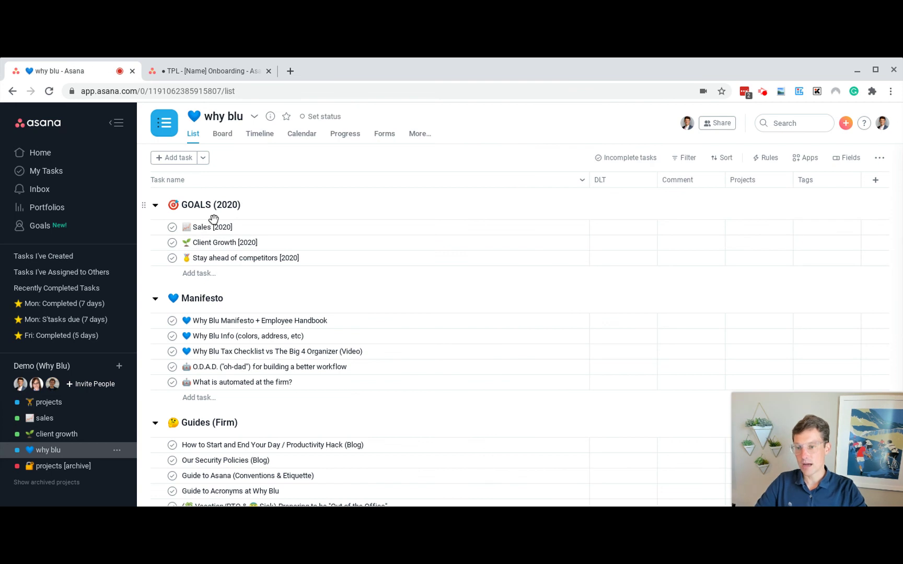
{"action": "scroll", "coordinate": [262, 292], "scroll_direction": "down", "scroll_amount": 3}
{"action": "scroll", "coordinate": [272, 347], "scroll_direction": "down", "scroll_amount": 2}
{"action": "scroll", "coordinate": [411, 374], "scroll_direction": "down", "scroll_amount": 4}
{"action": "scroll", "coordinate": [232, 366], "scroll_direction": "down", "scroll_amount": 6}
{"action": "scroll", "coordinate": [268, 359], "scroll_direction": "up", "scroll_amount": 15}
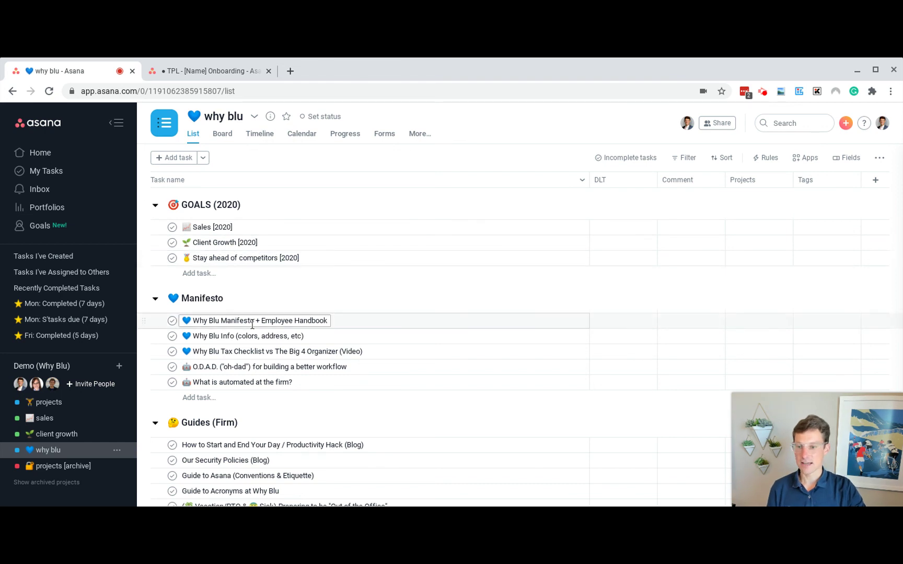
{"action": "left_click", "coordinate": [70, 464]}
{"action": "left_click", "coordinate": [59, 448]}
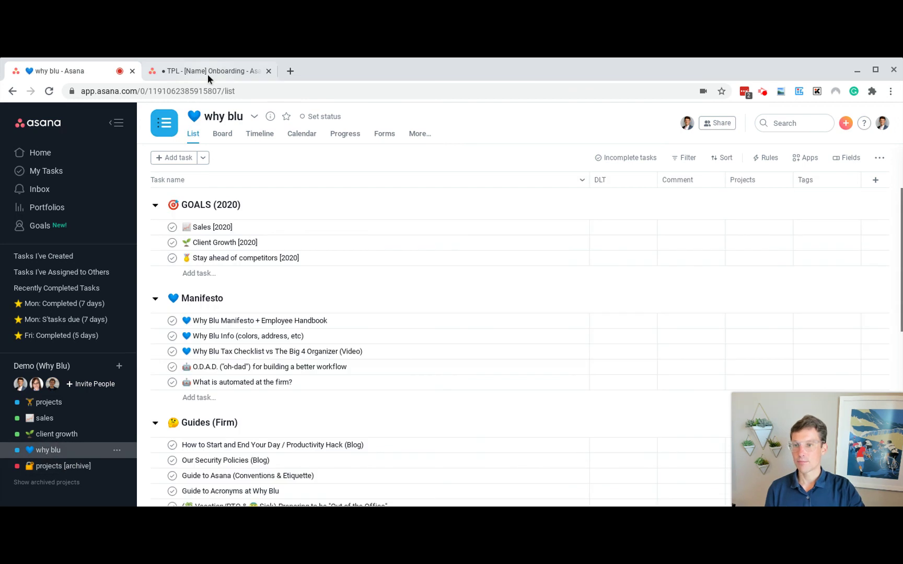
Switch to the TPL - [Name] Onboarding tab and scroll the sidebar to the Why Blu and HR teams
{"action": "left_click", "coordinate": [207, 72]}
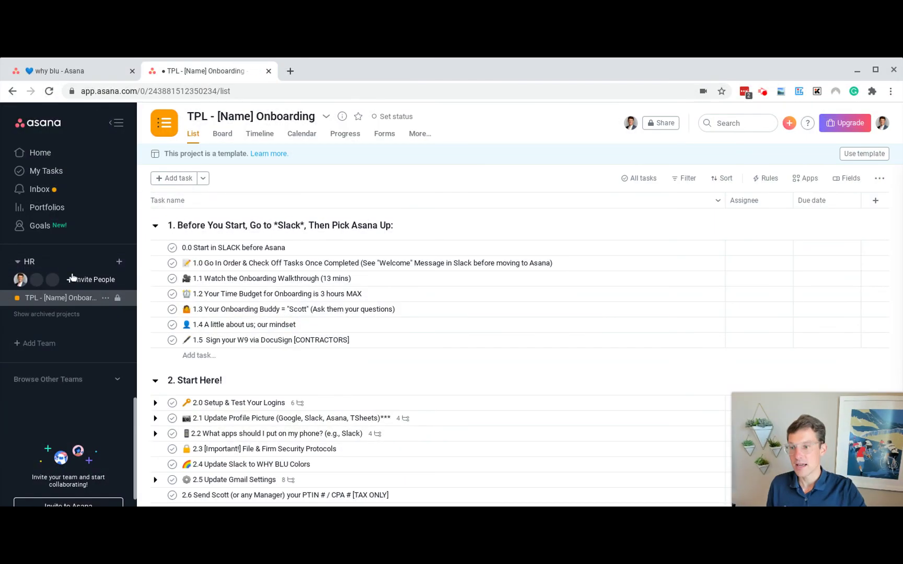
{"action": "scroll", "coordinate": [57, 283], "scroll_direction": "up", "scroll_amount": 4}
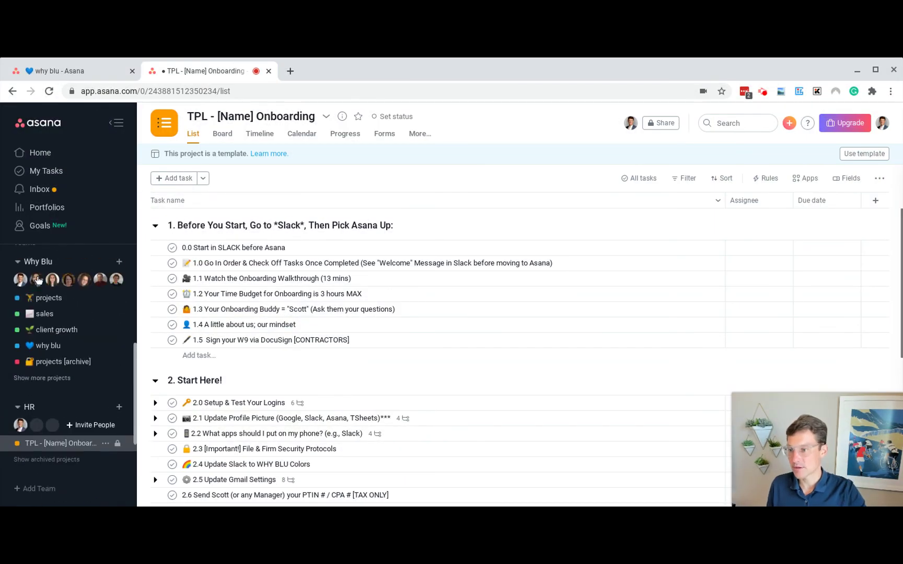
{"action": "scroll", "coordinate": [44, 308], "scroll_direction": "down", "scroll_amount": 1}
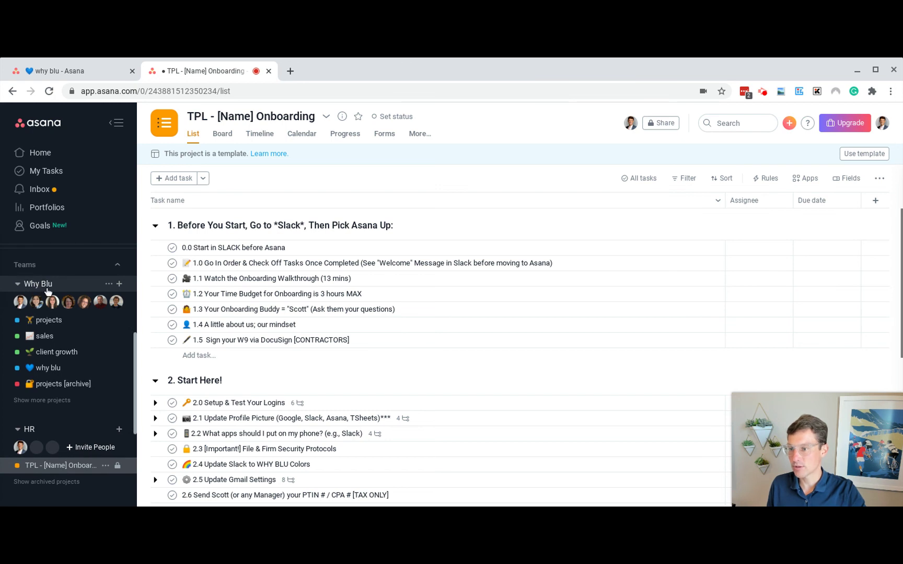
{"action": "scroll", "coordinate": [44, 313], "scroll_direction": "down", "scroll_amount": 2}
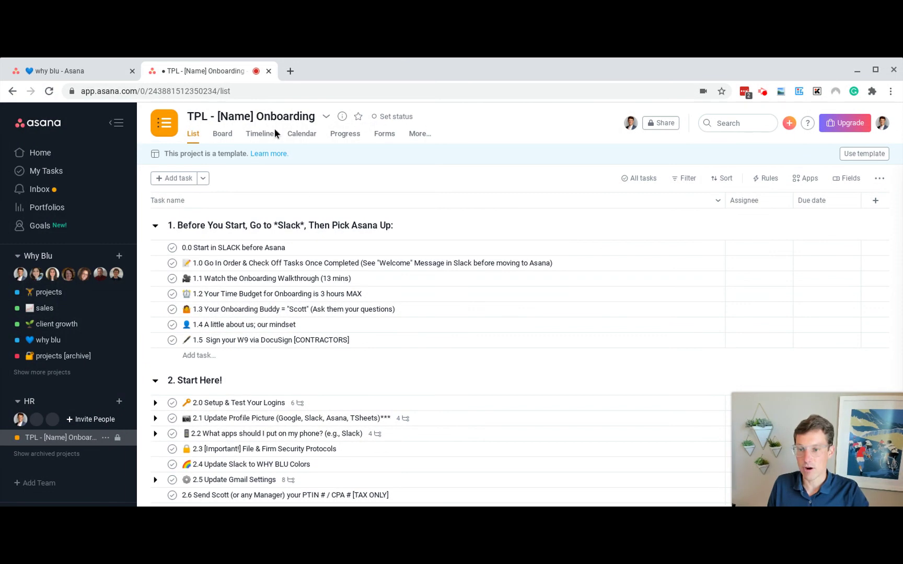
{"action": "scroll", "coordinate": [303, 216], "scroll_direction": "down", "scroll_amount": 1}
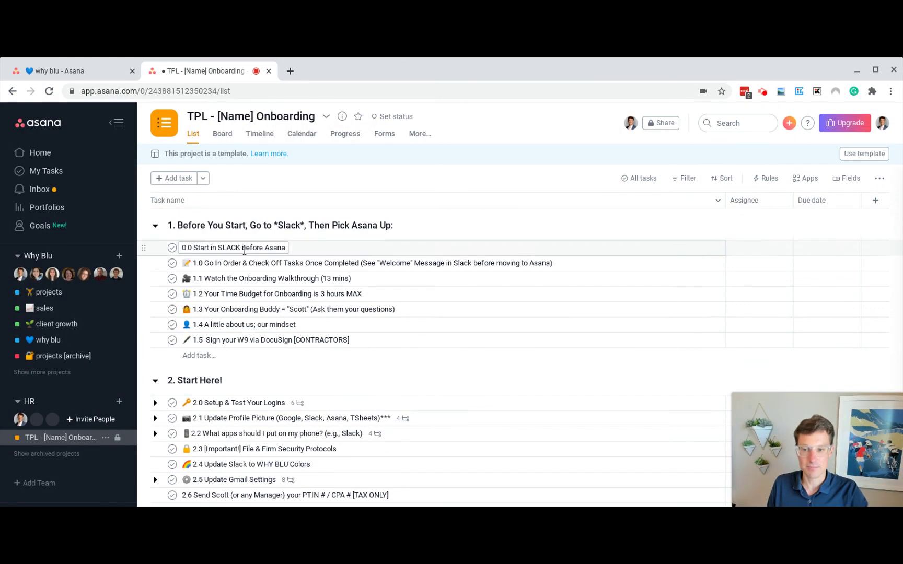
{"action": "scroll", "coordinate": [306, 313], "scroll_direction": "down", "scroll_amount": 1}
Open task 1.4 'A little about us; our mindset' and scroll through its details
{"action": "left_click", "coordinate": [306, 322]}
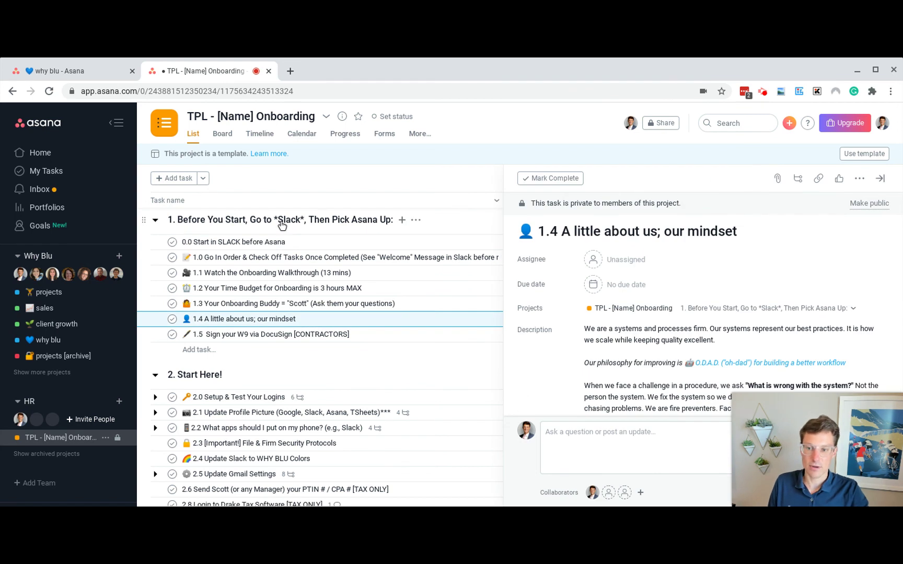
{"action": "scroll", "coordinate": [286, 293], "scroll_direction": "down", "scroll_amount": 1}
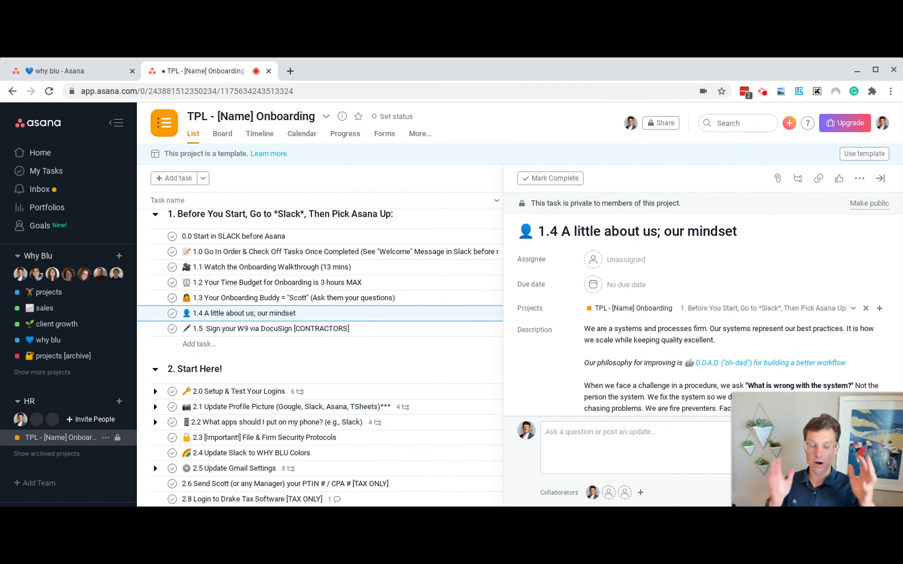
{"action": "scroll", "coordinate": [342, 262], "scroll_direction": "down", "scroll_amount": 3}
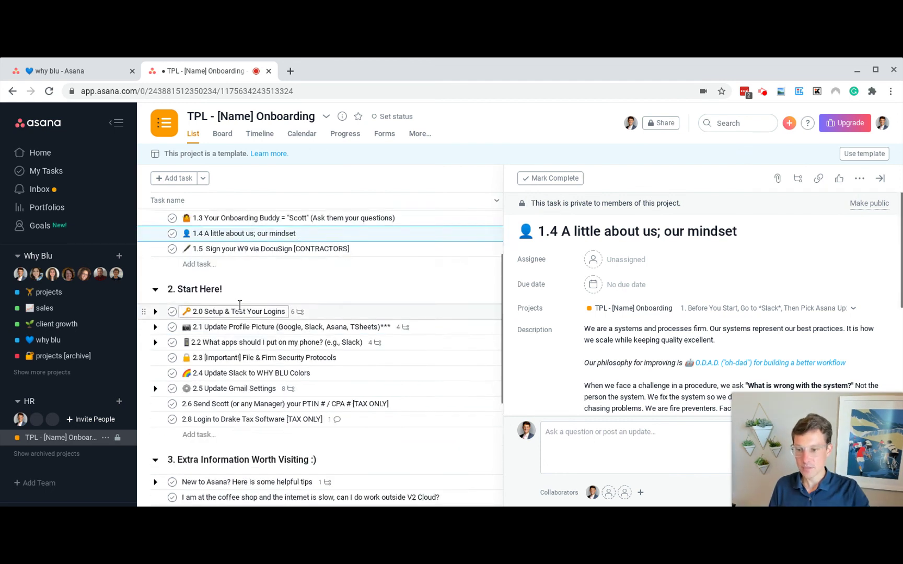
{"action": "scroll", "coordinate": [235, 362], "scroll_direction": "down", "scroll_amount": 4}
{"action": "scroll", "coordinate": [209, 350], "scroll_direction": "up", "scroll_amount": 7}
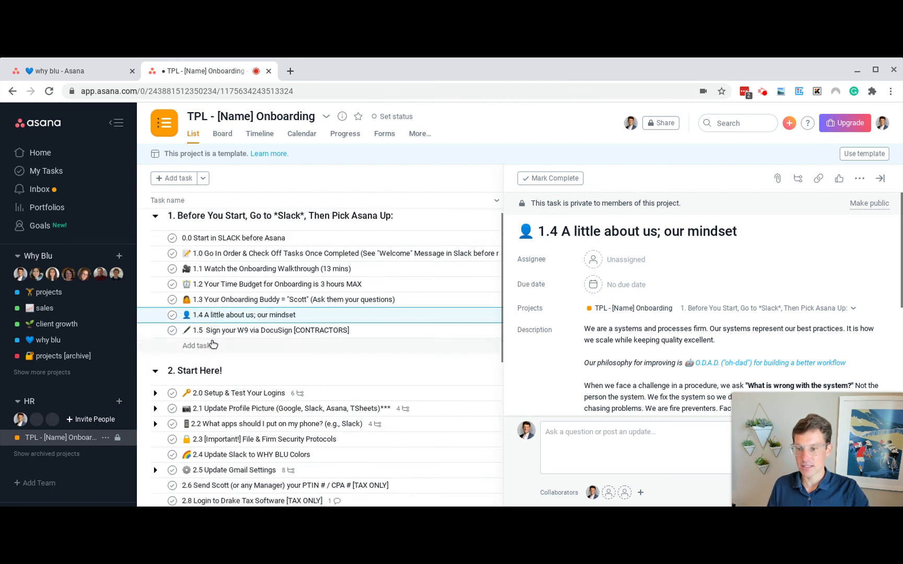
{"action": "scroll", "coordinate": [209, 323], "scroll_direction": "down", "scroll_amount": 4}
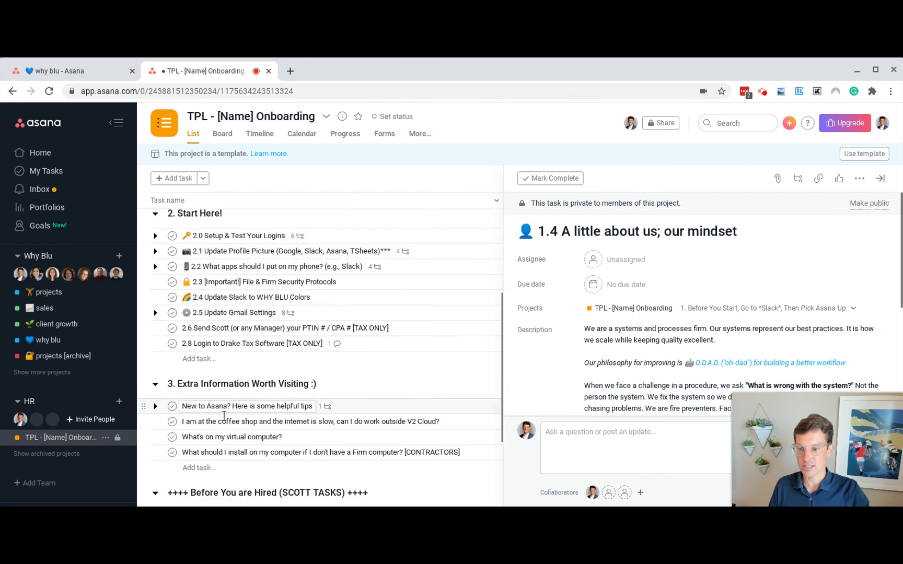
{"action": "scroll", "coordinate": [223, 359], "scroll_direction": "up", "scroll_amount": 4}
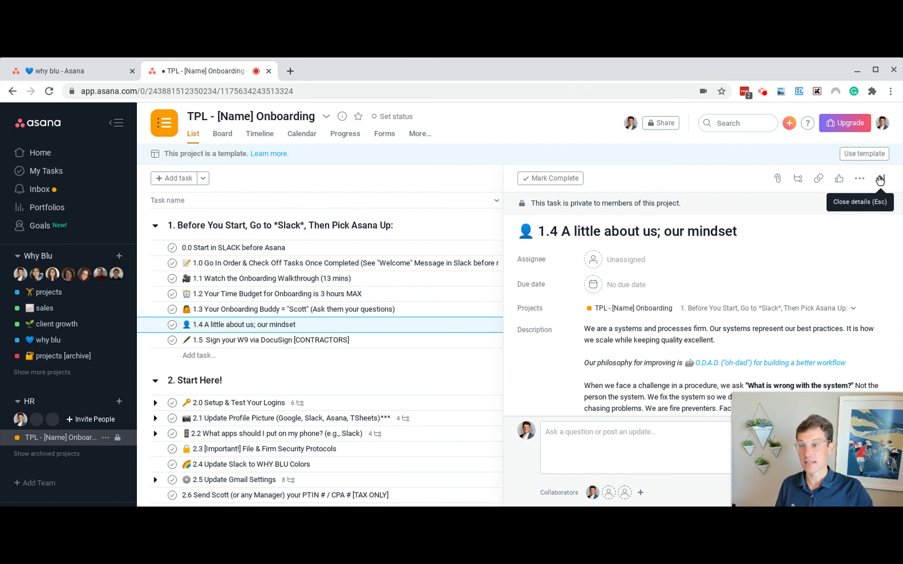
Return to the why blu tab, then open the projects project's task list
{"action": "left_click", "coordinate": [59, 70]}
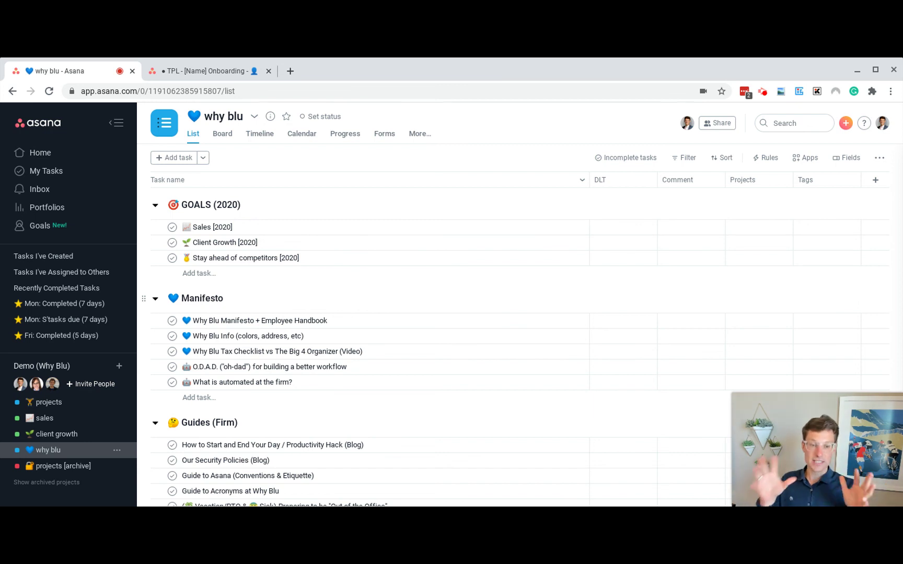
{"action": "left_click", "coordinate": [28, 402]}
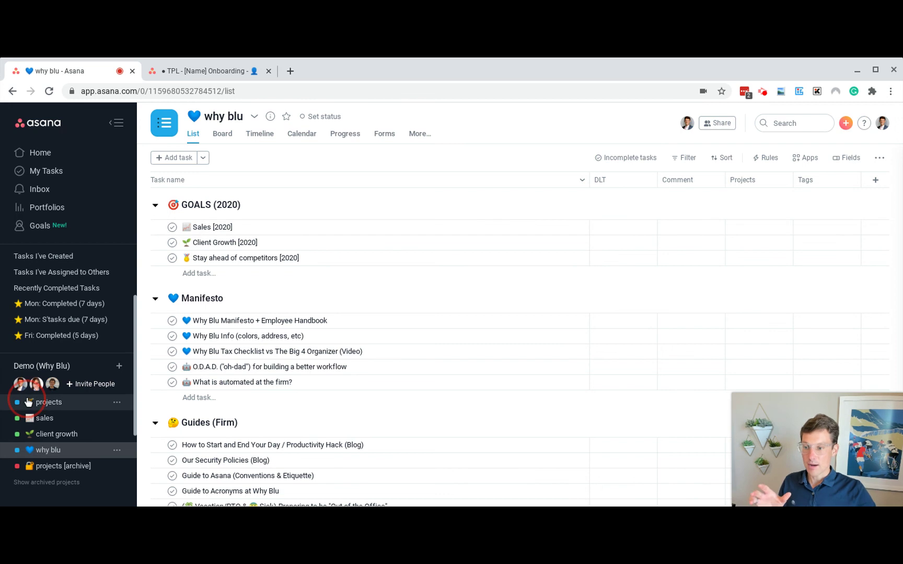